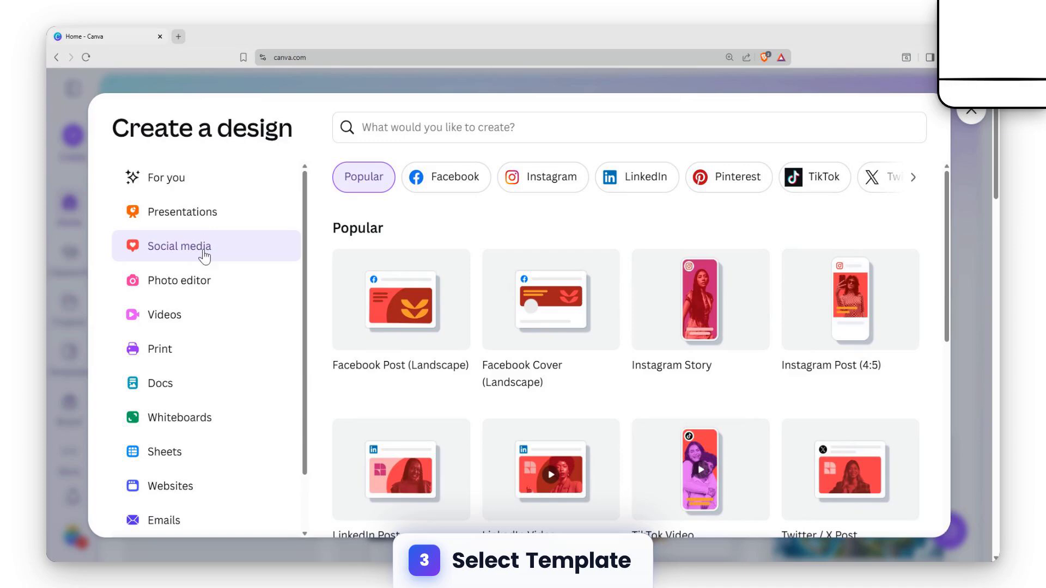
# Look through the popular social media formats and create a new YouTube Video design
pyautogui.scroll(-5, 599, 272)
pyautogui.scroll(5, 685, 324)
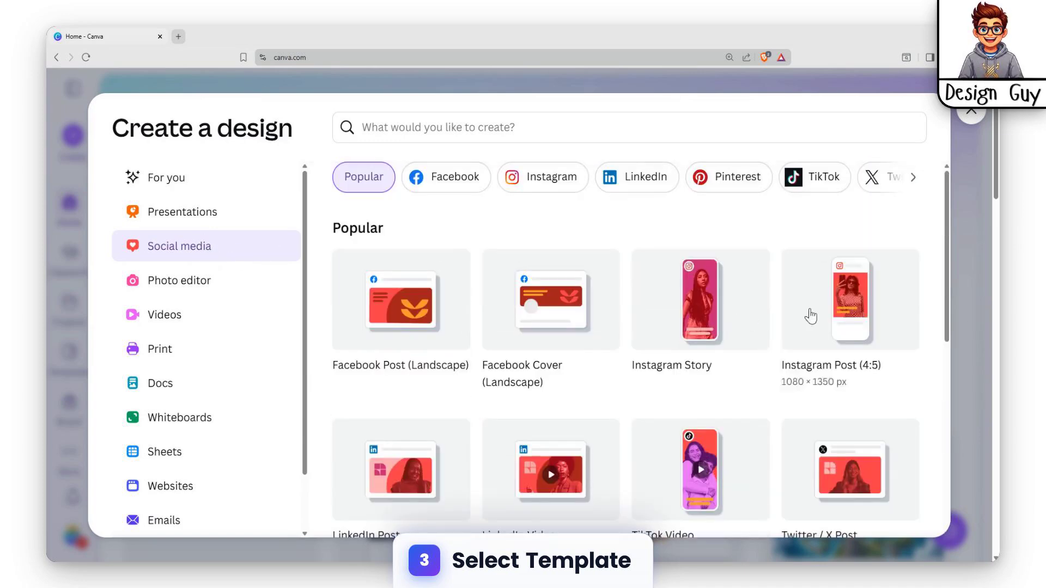
pyautogui.scroll(-2, 884, 403)
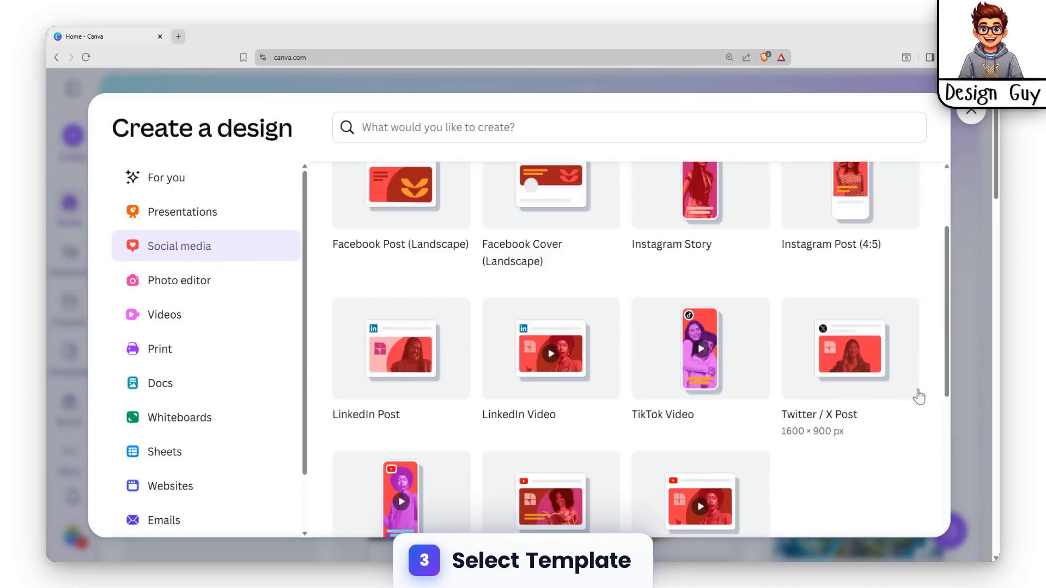
pyautogui.scroll(2, 614, 354)
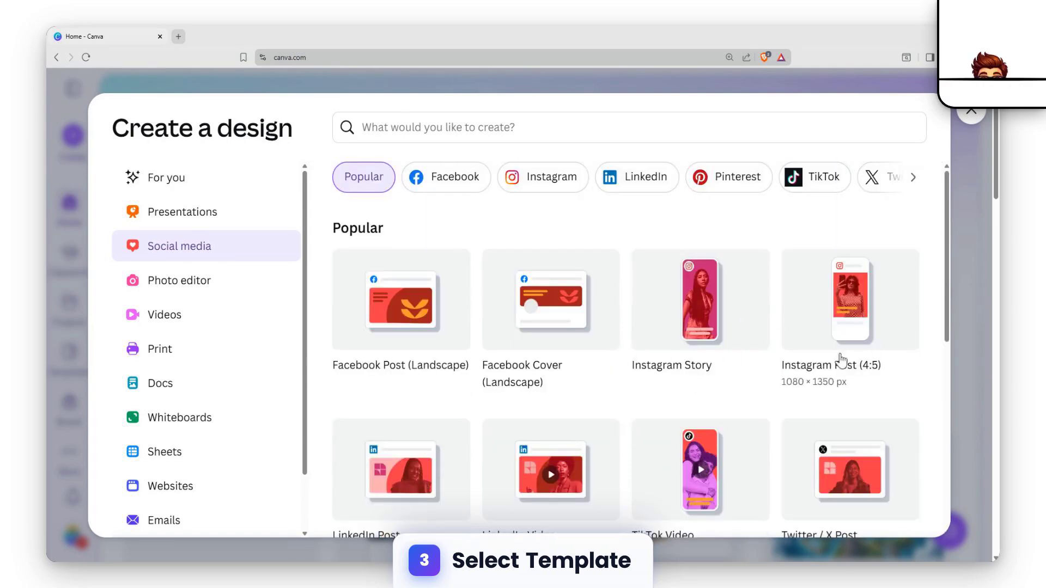
pyautogui.scroll(-2, 839, 348)
pyautogui.scroll(2, 834, 311)
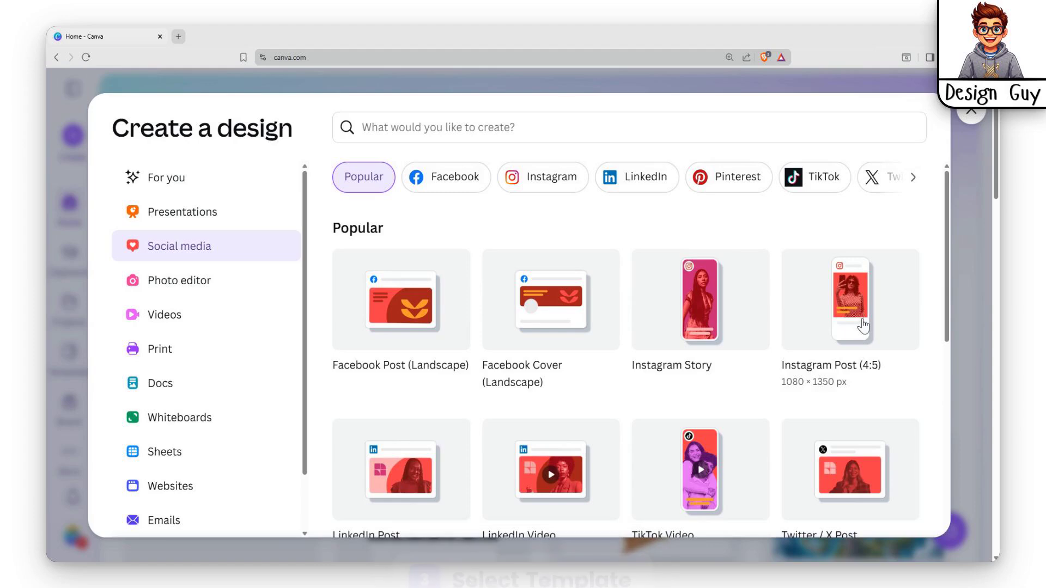
pyautogui.scroll(-2, 818, 321)
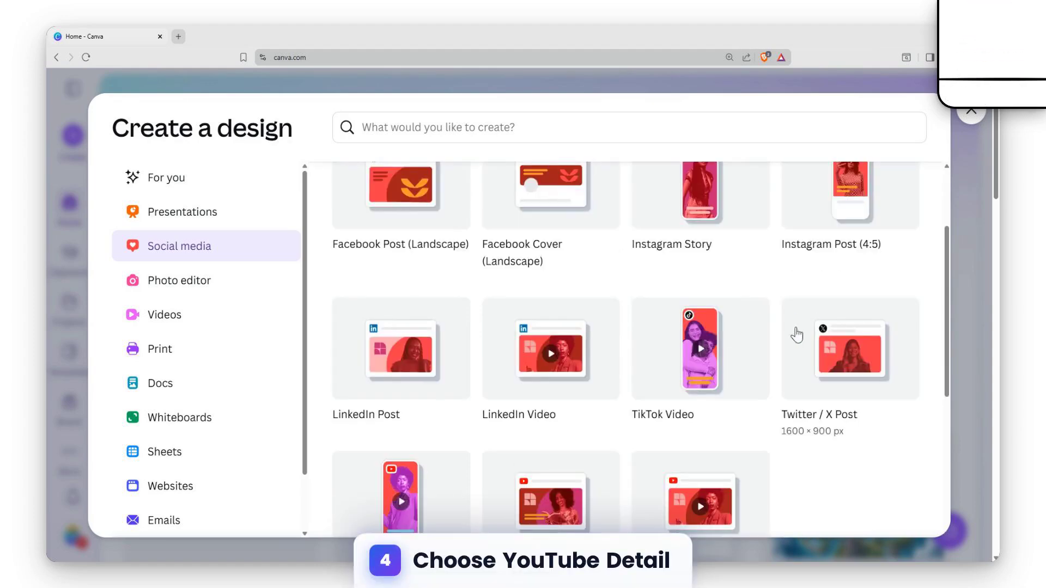
pyautogui.scroll(-2, 797, 335)
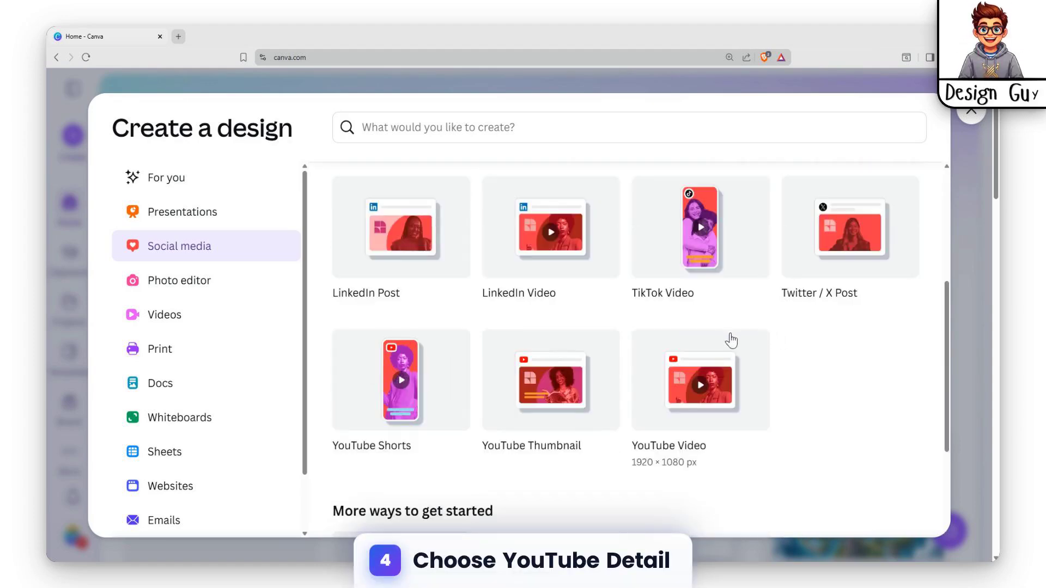
pyautogui.click(700, 380)
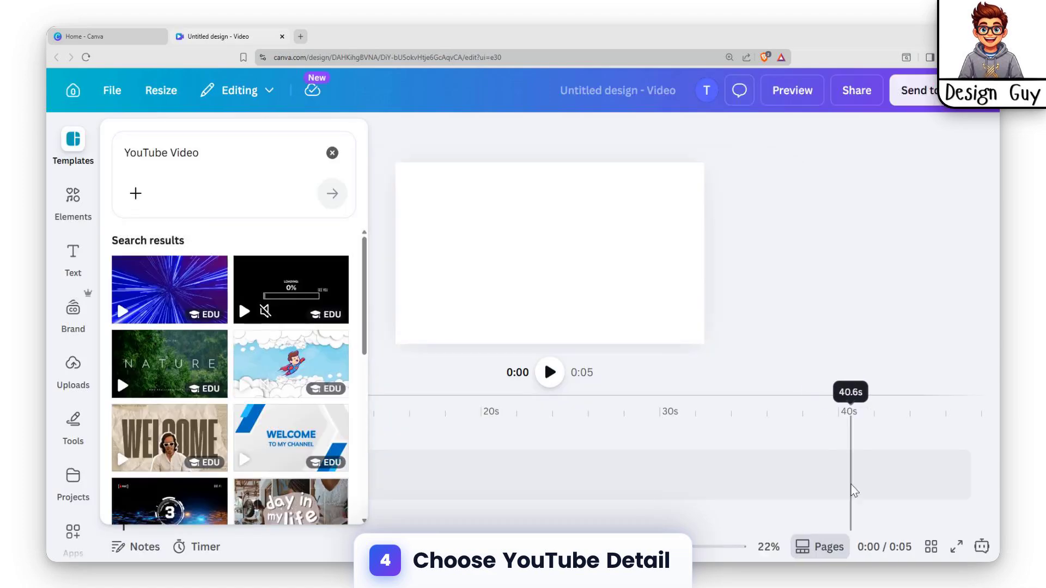
# Browse the YouTube Video templates and apply the black "Welcome to my channel" template with the blue and orange flames
pyautogui.scroll(-2, 221, 430)
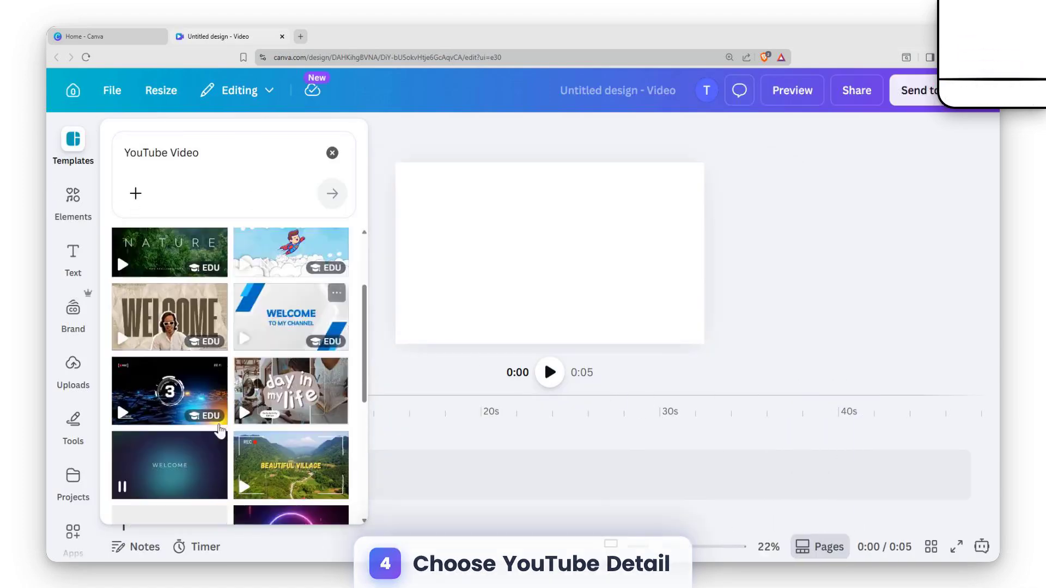
pyautogui.scroll(-10, 221, 430)
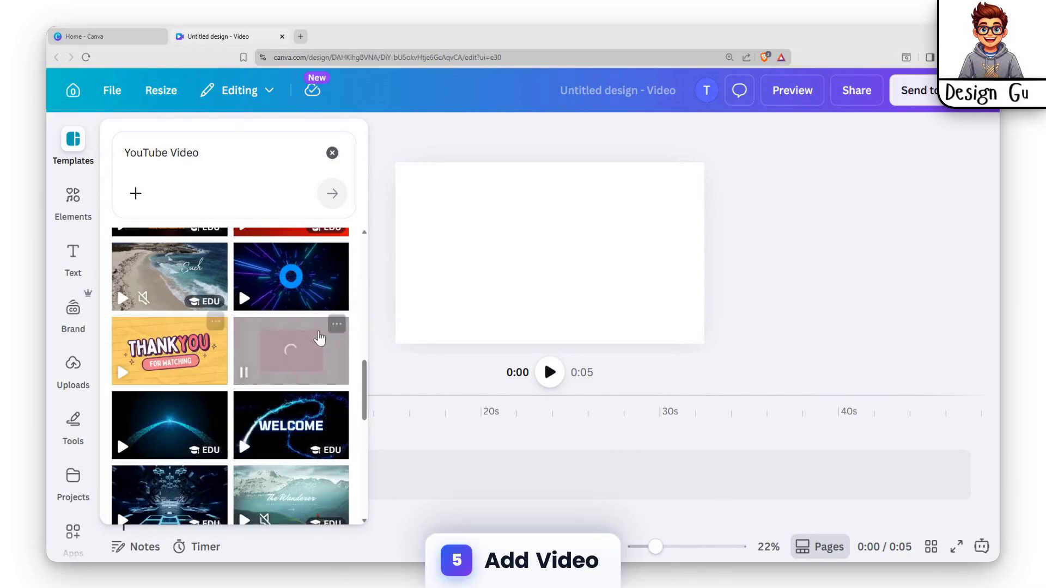
pyautogui.scroll(-10, 218, 392)
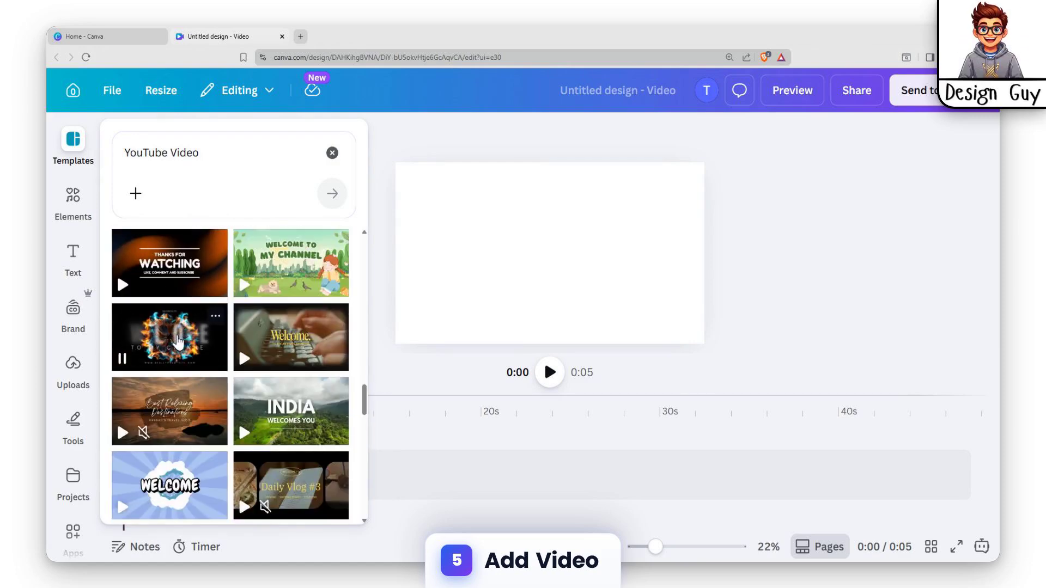
pyautogui.click(158, 339)
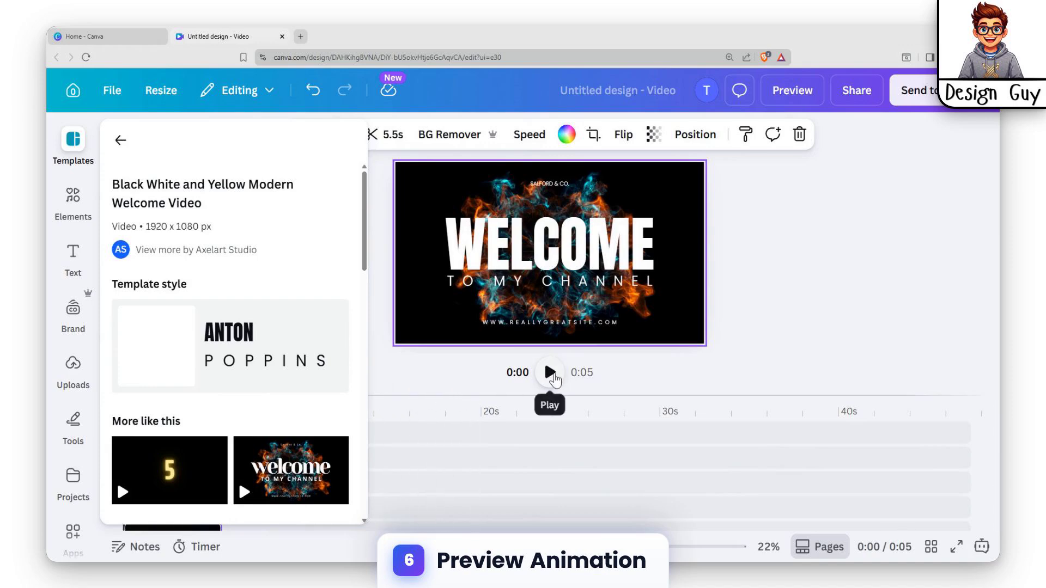
# Play the welcome animation through, replay it from about the first second with the Welcome text selected, and pause it near the end
pyautogui.click(551, 373)
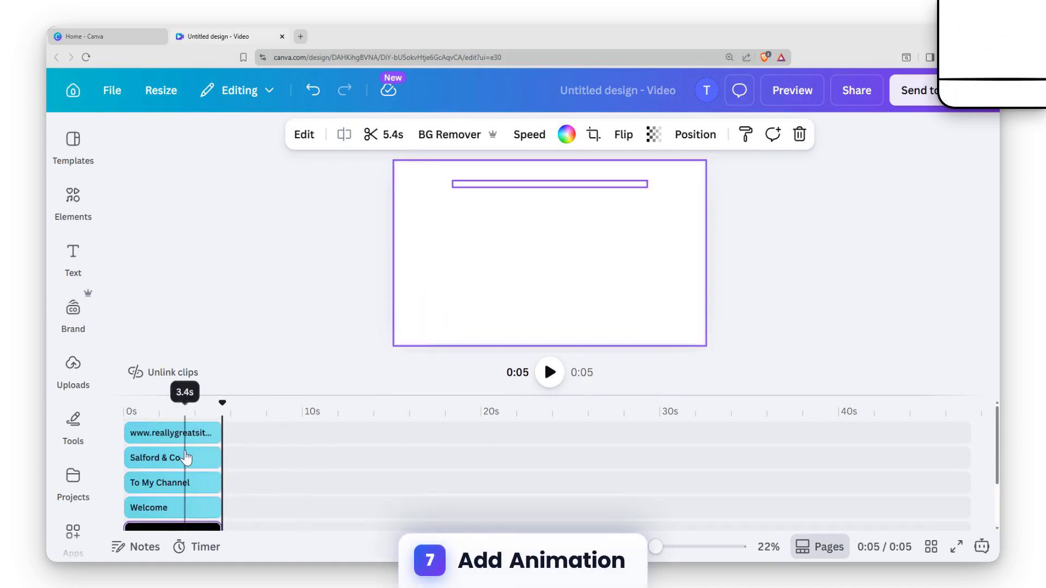
pyautogui.click(169, 505)
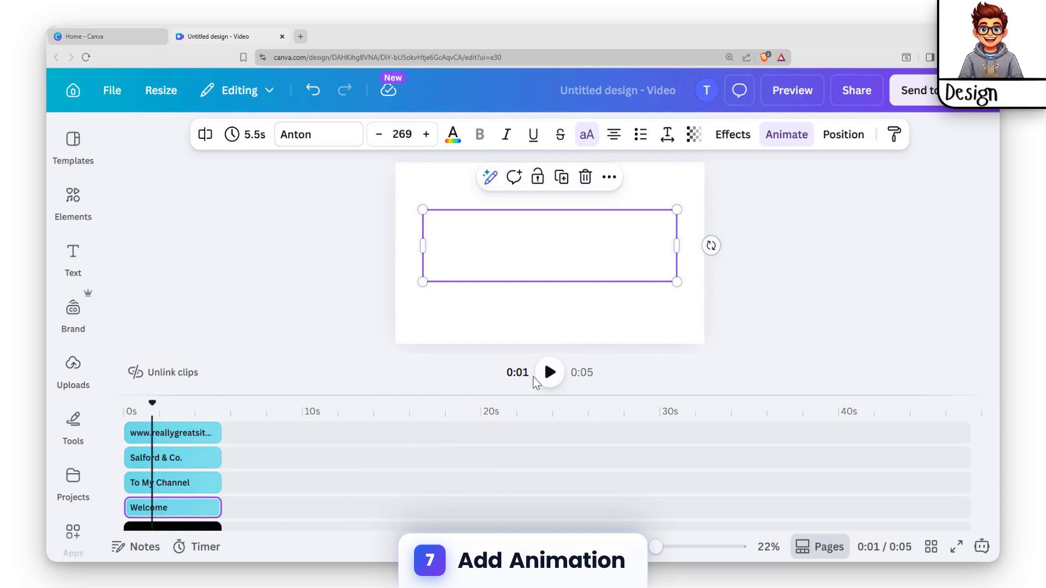
pyautogui.click(550, 373)
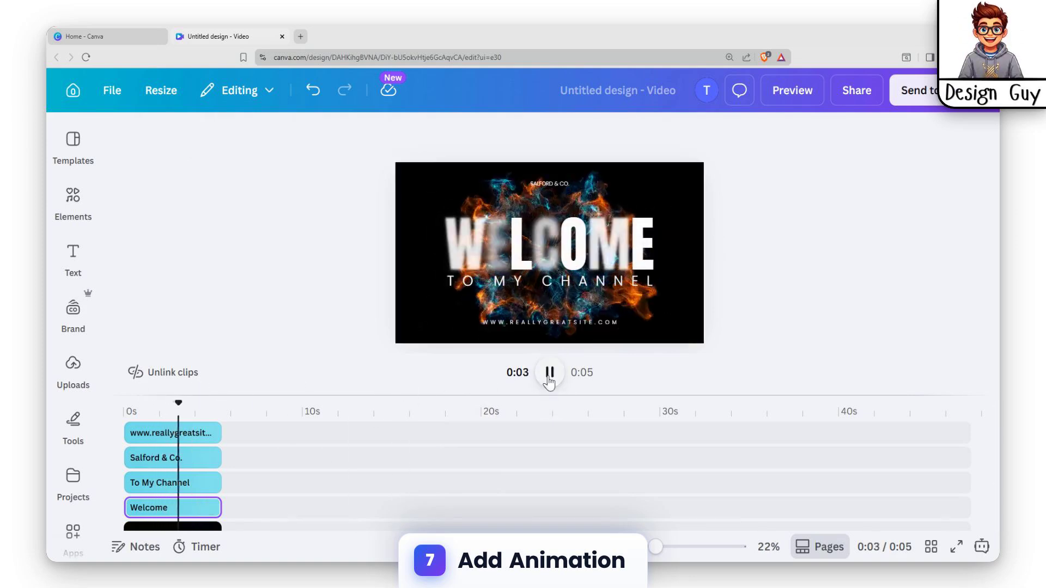
pyautogui.click(550, 373)
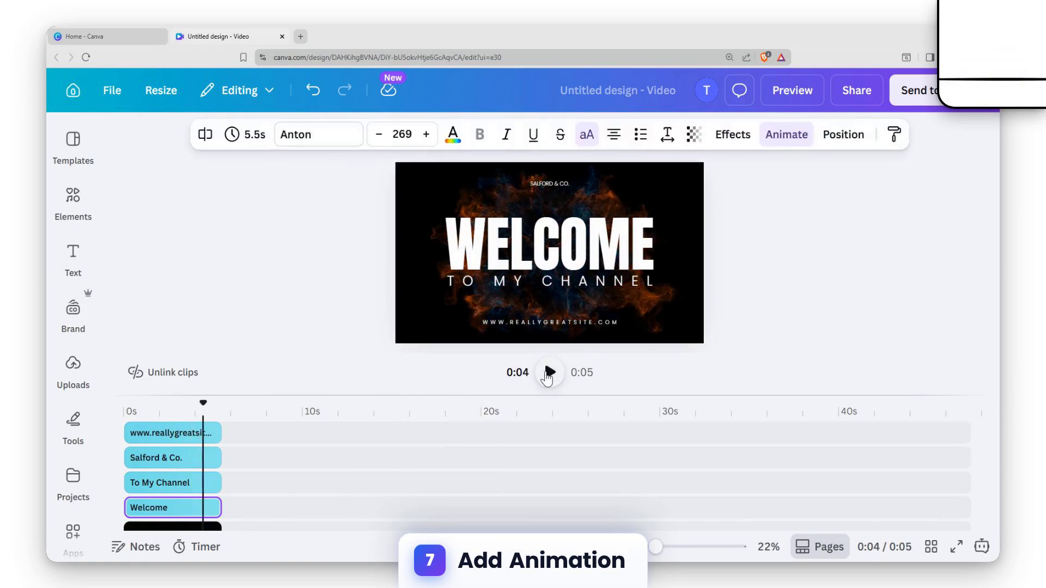
# Adjust the end of the background video clip on the timeline for a duration of 5.5 s
pyautogui.scroll(-2, 243, 474)
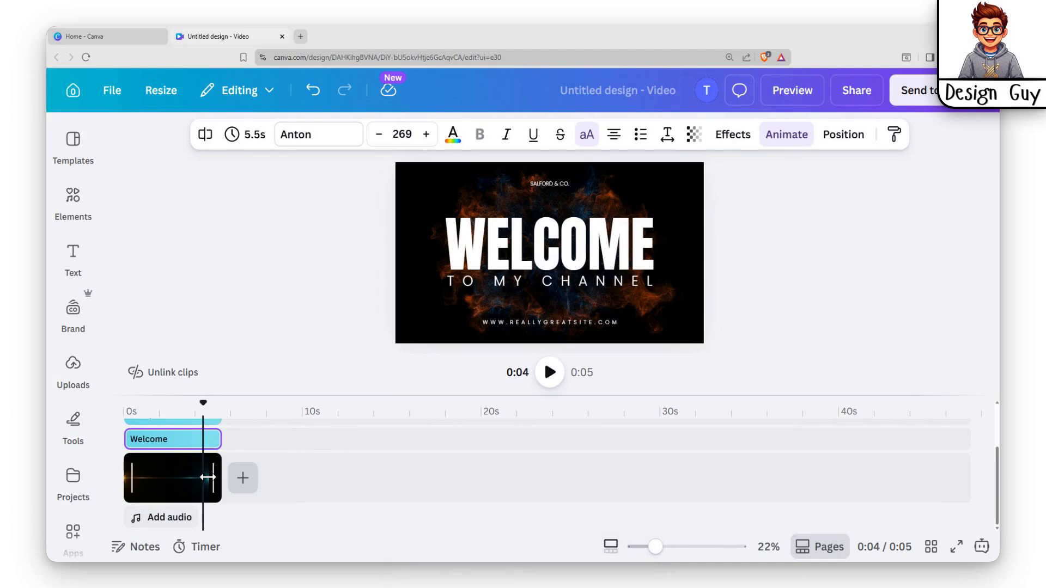
pyautogui.moveTo(207, 477); pyautogui.dragTo(221, 480)
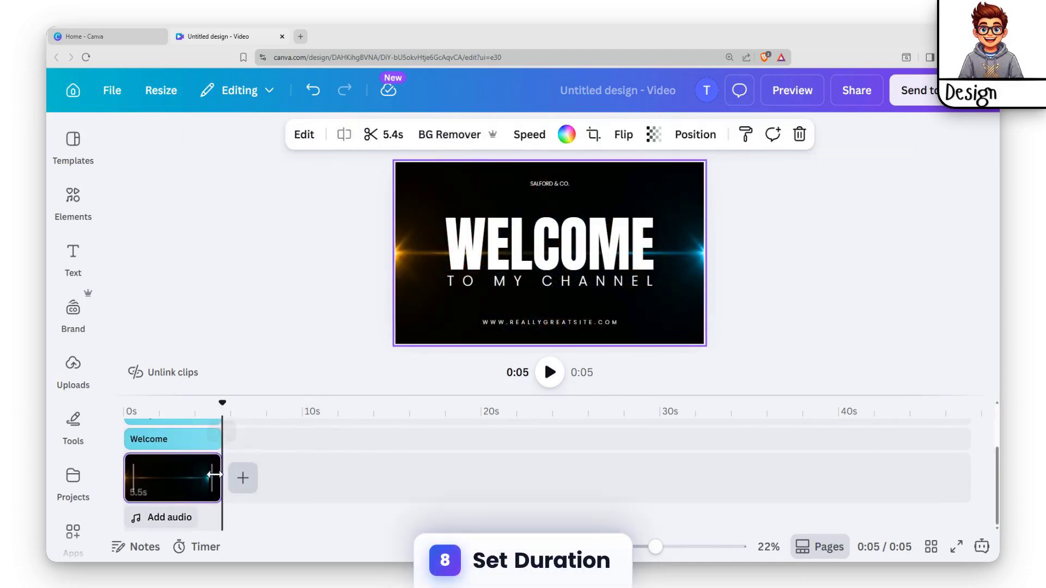
pyautogui.click(165, 483)
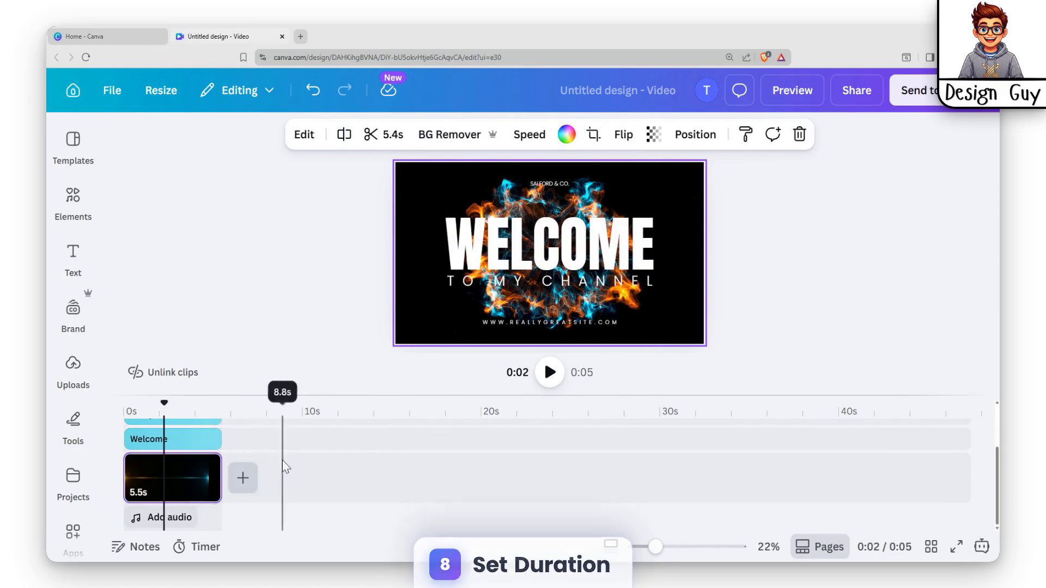
pyautogui.click(263, 435)
pyautogui.click(243, 477)
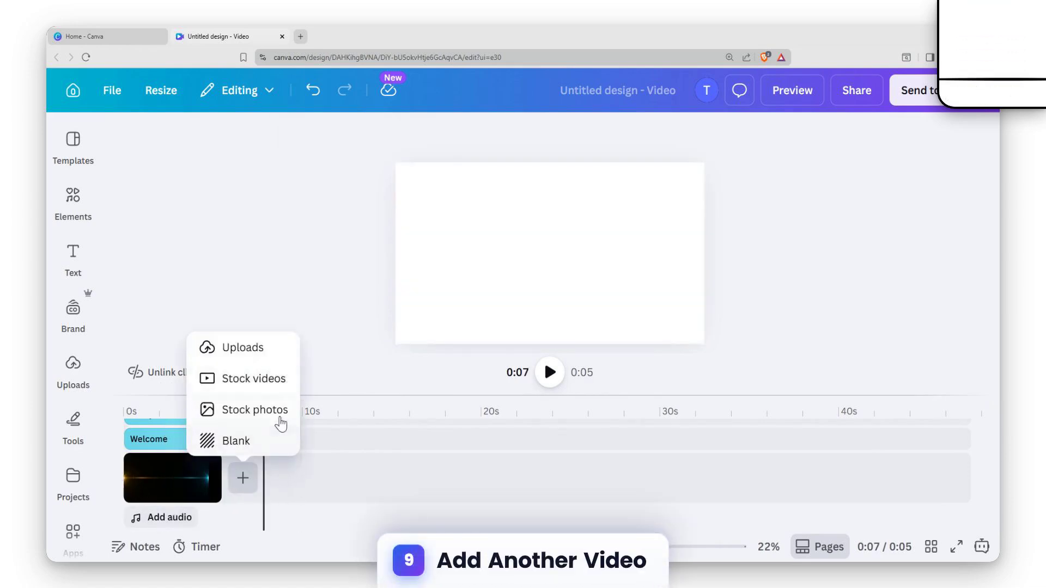
pyautogui.click(259, 378)
pyautogui.scroll(-2, 327, 349)
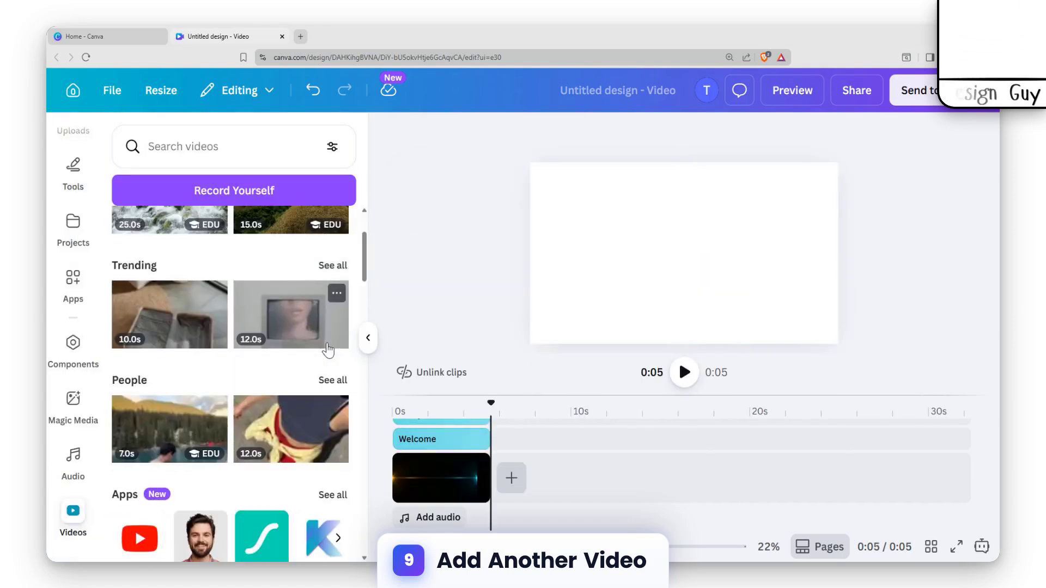
pyautogui.scroll(5, 63, 191)
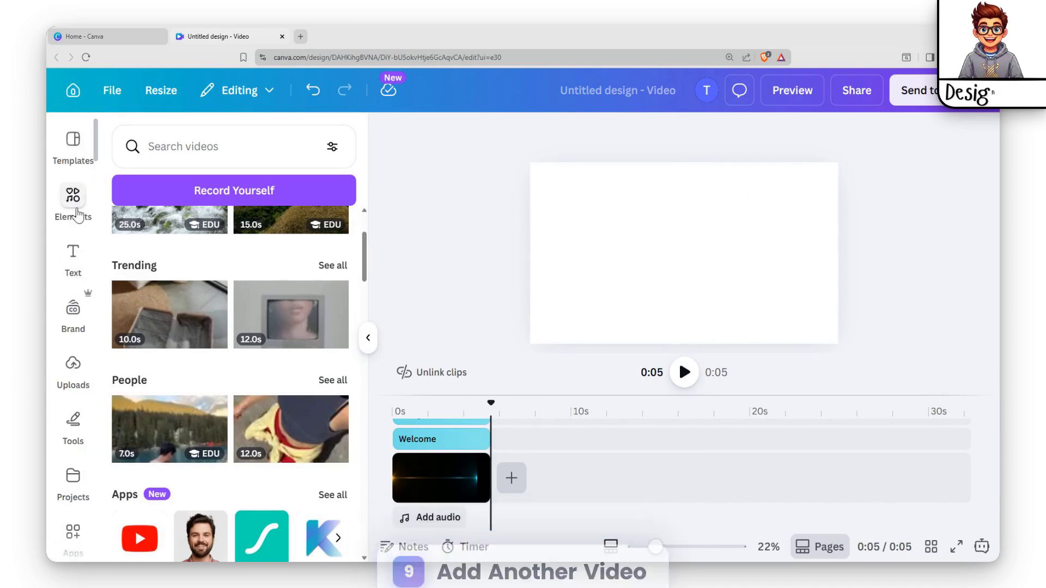
# Add the 7.0 s fiery burst video from the Elements videos' Magic recommendations as a second clip after the intro
pyautogui.click(72, 198)
pyautogui.scroll(-3, 178, 253)
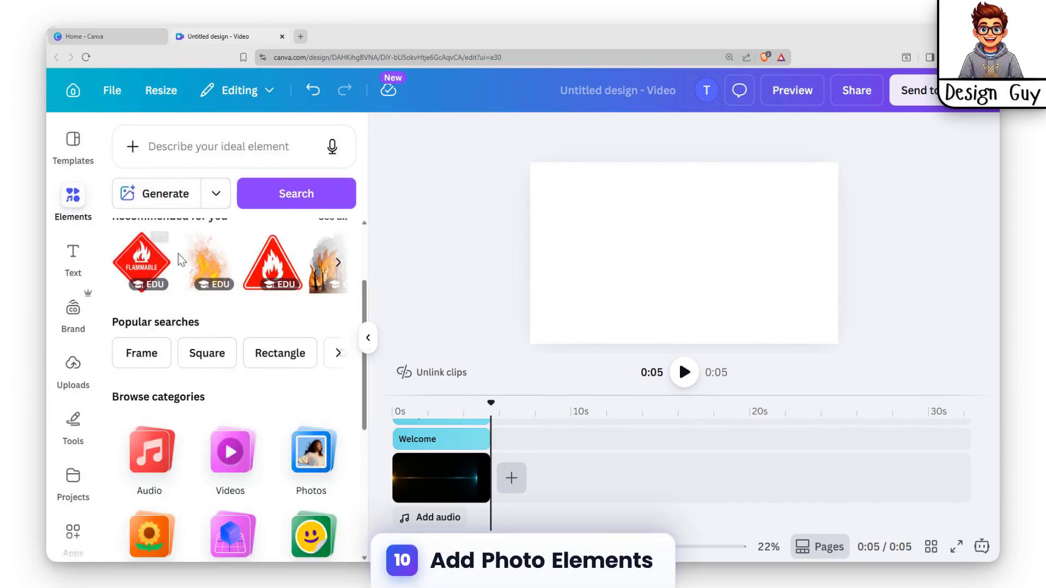
pyautogui.scroll(-4, 155, 335)
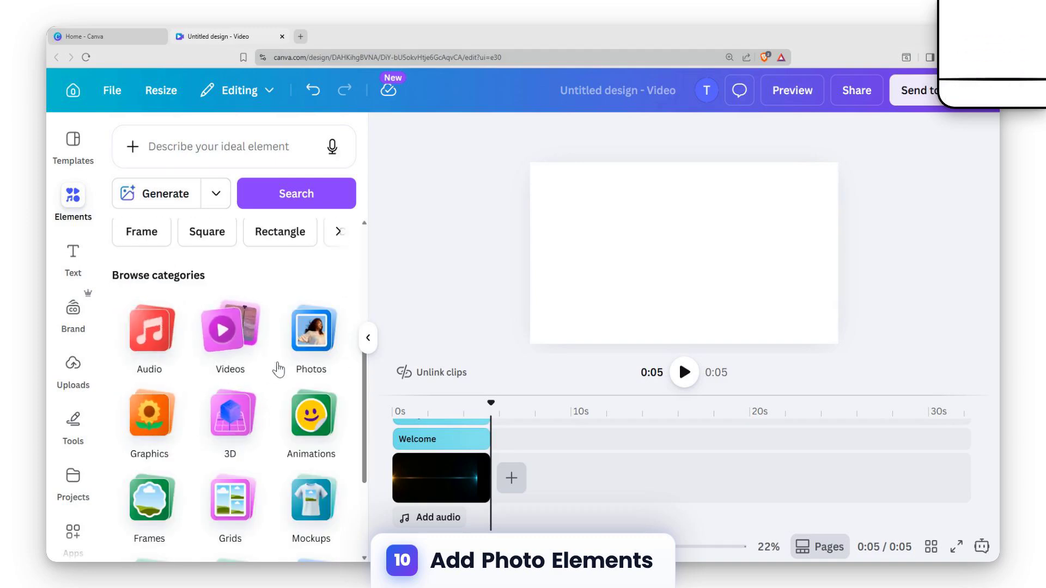
pyautogui.click(245, 343)
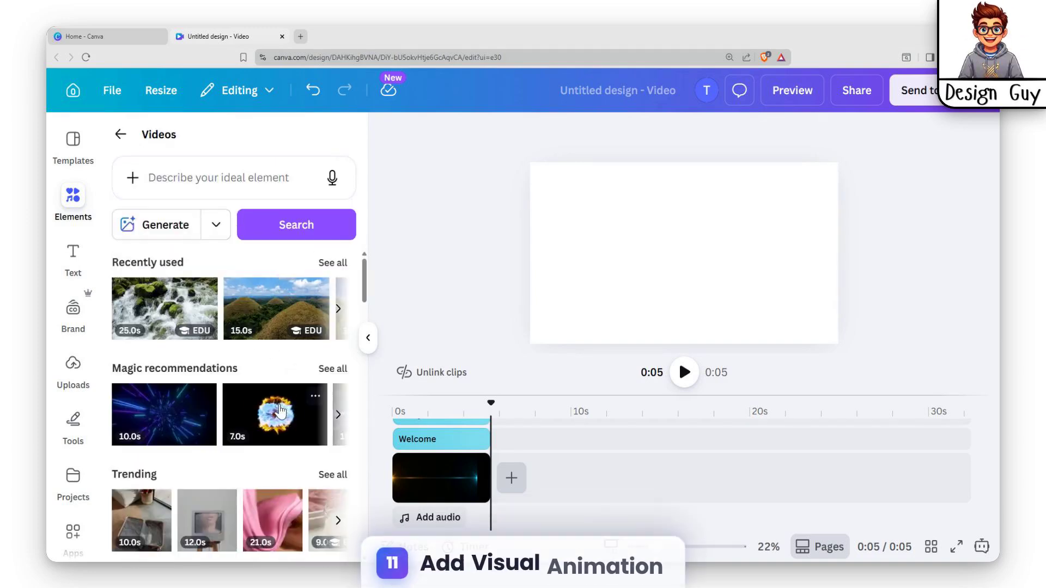
pyautogui.click(284, 423)
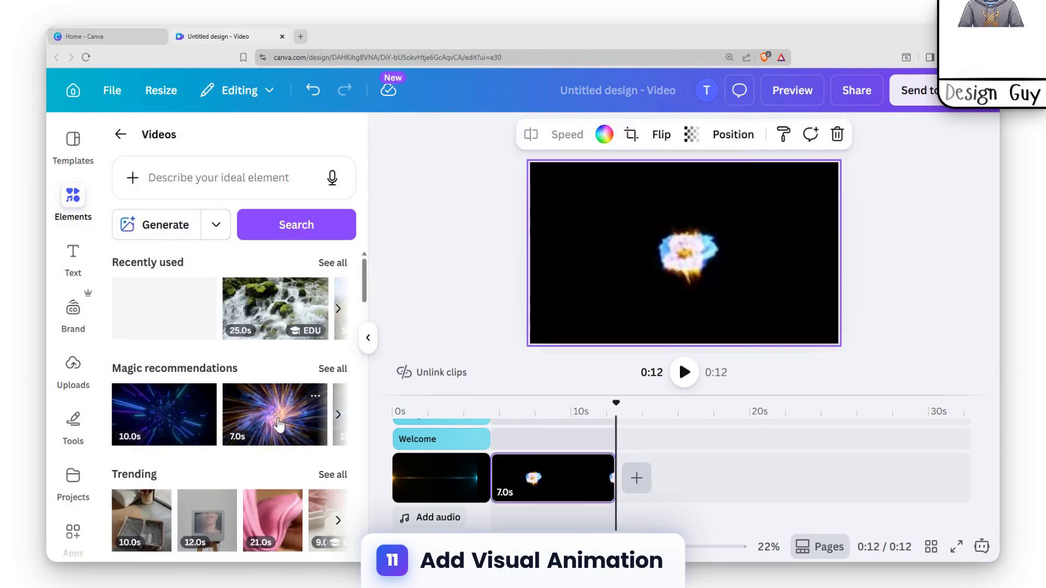
# Preview the fiery burst clip and trim its end on the timeline to a duration of 4.0 s
pyautogui.moveTo(612, 476)
pyautogui.mouseDown()
pyautogui.moveTo(602, 475)
pyautogui.moveTo(613, 475)
pyautogui.mouseUp()
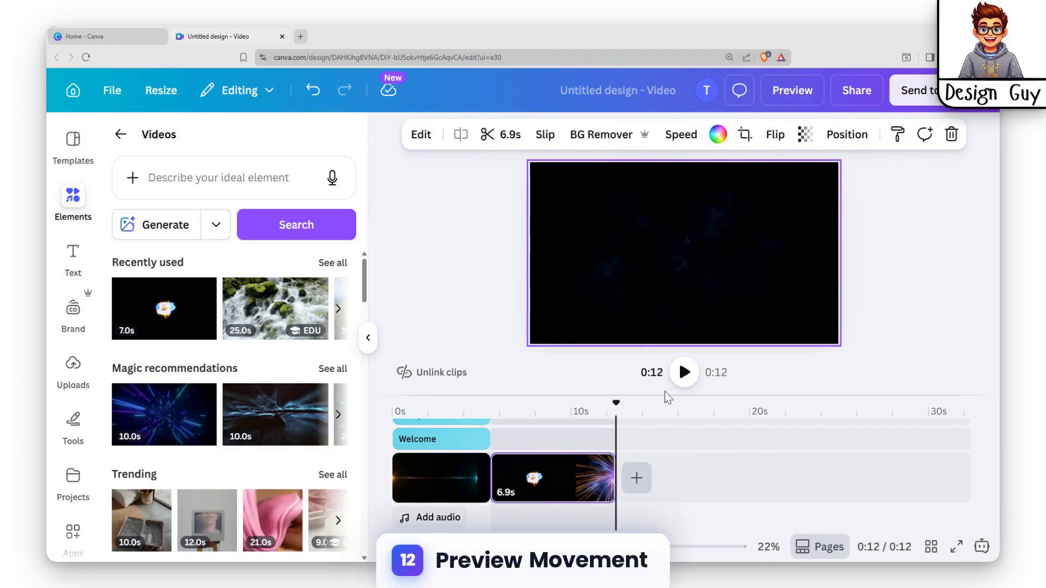
pyautogui.click(507, 452)
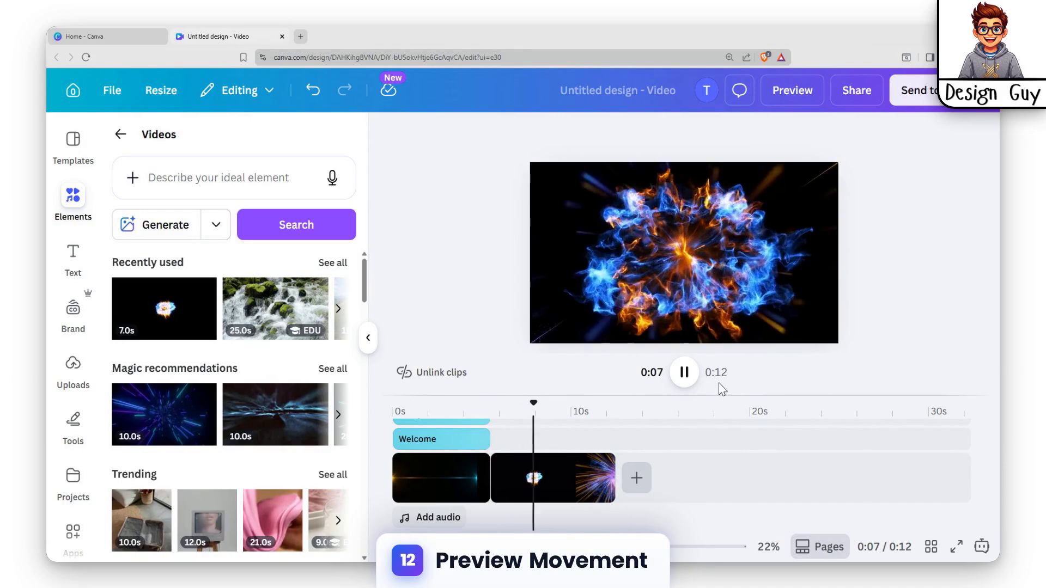
pyautogui.click(684, 373)
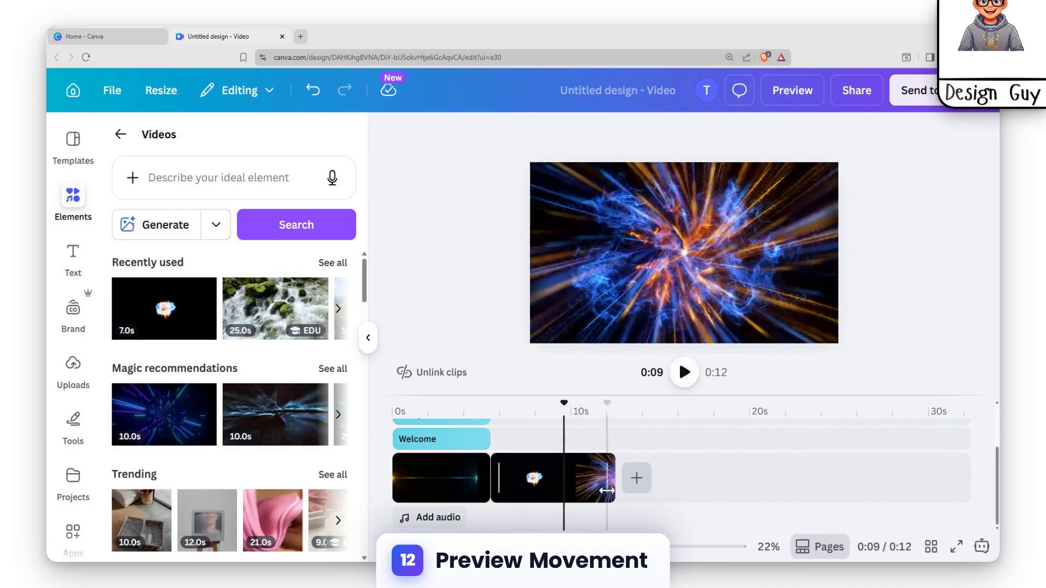
pyautogui.moveTo(614, 478); pyautogui.dragTo(566, 490)
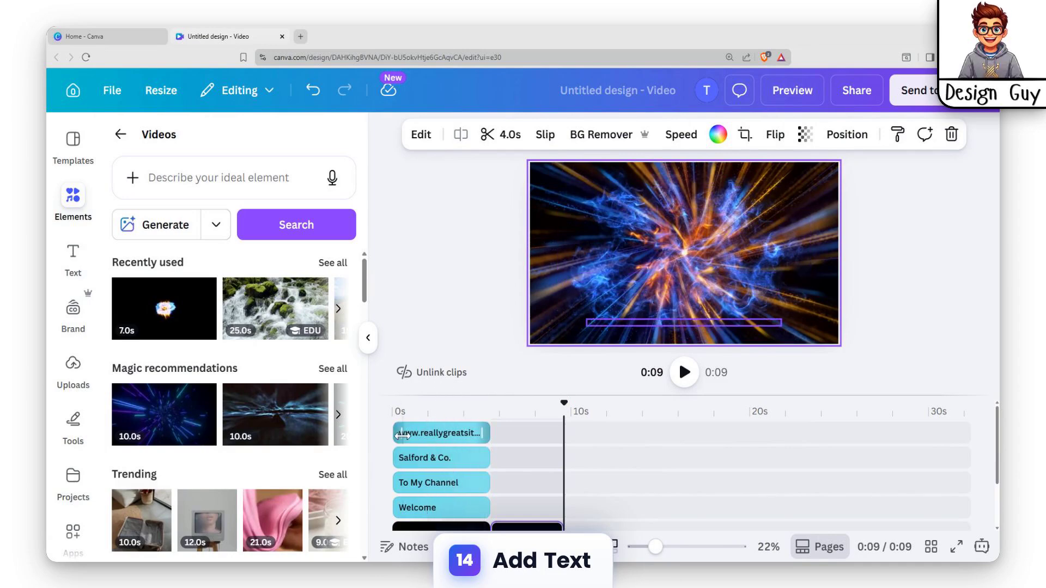
# Play the project from near its beginning and pause it just after the second clip starts
pyautogui.click(409, 414)
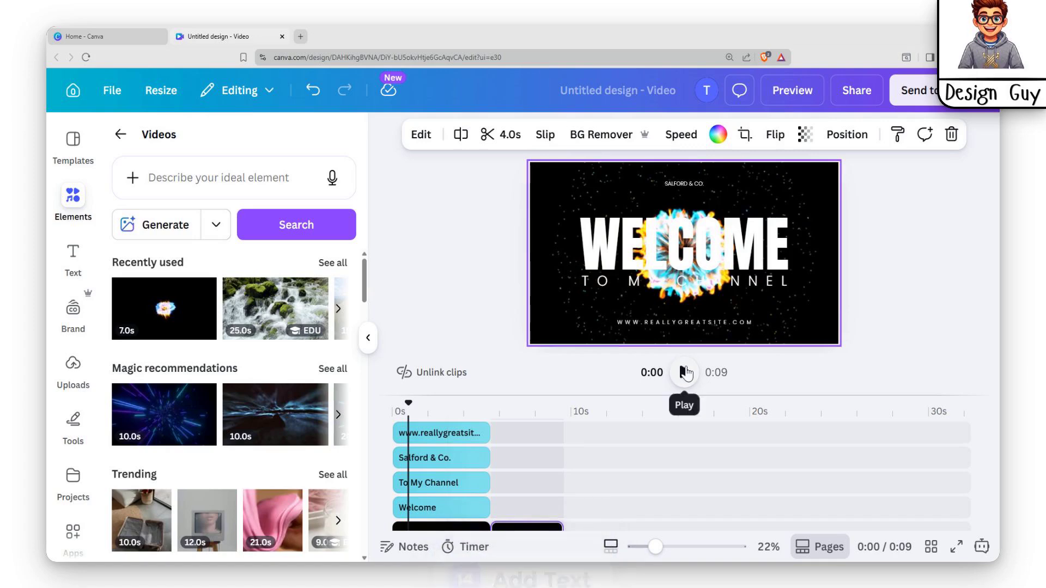
pyautogui.click(685, 372)
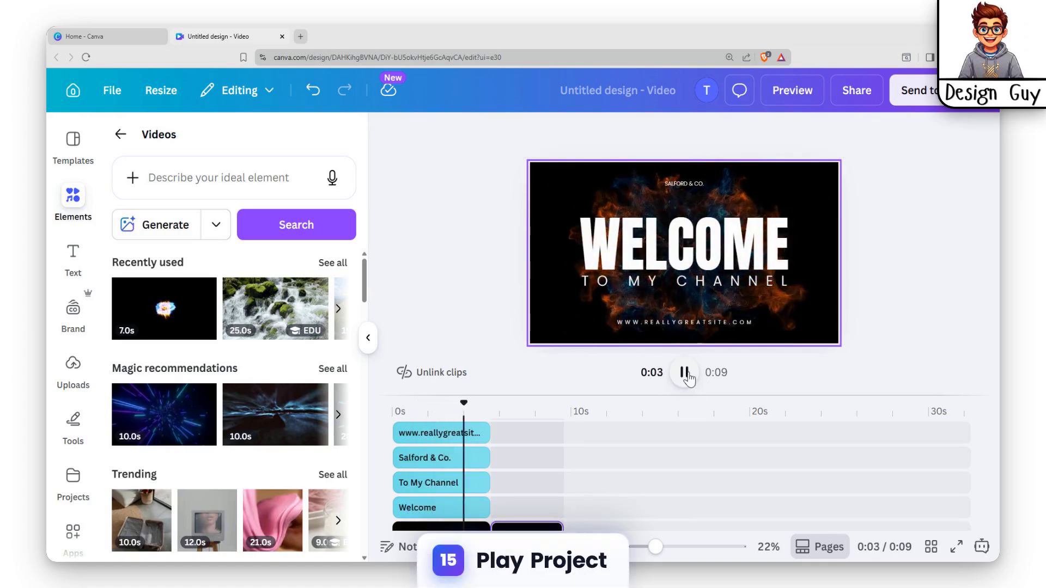
pyautogui.click(684, 372)
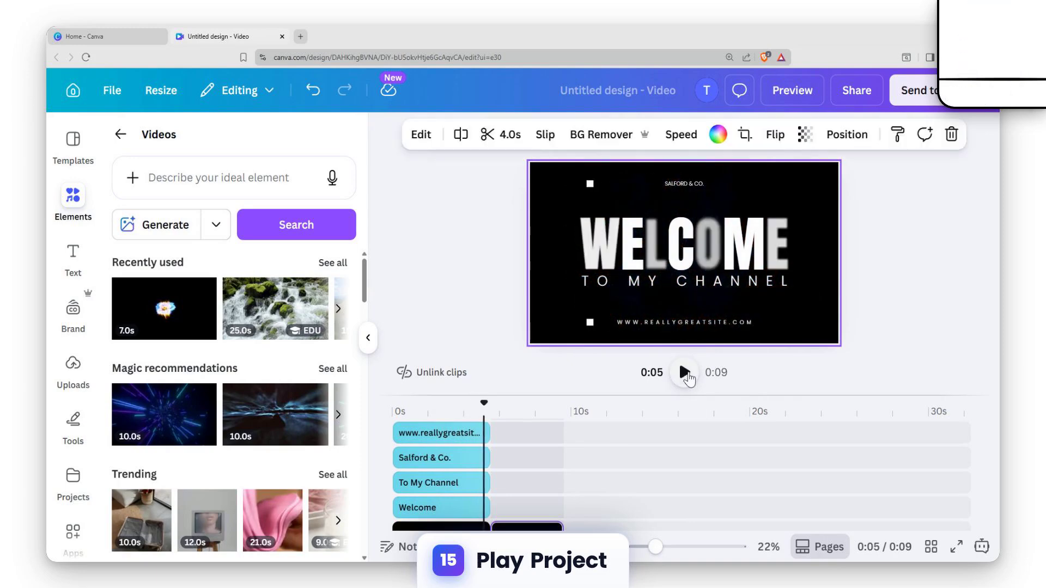
pyautogui.click(685, 372)
pyautogui.click(684, 372)
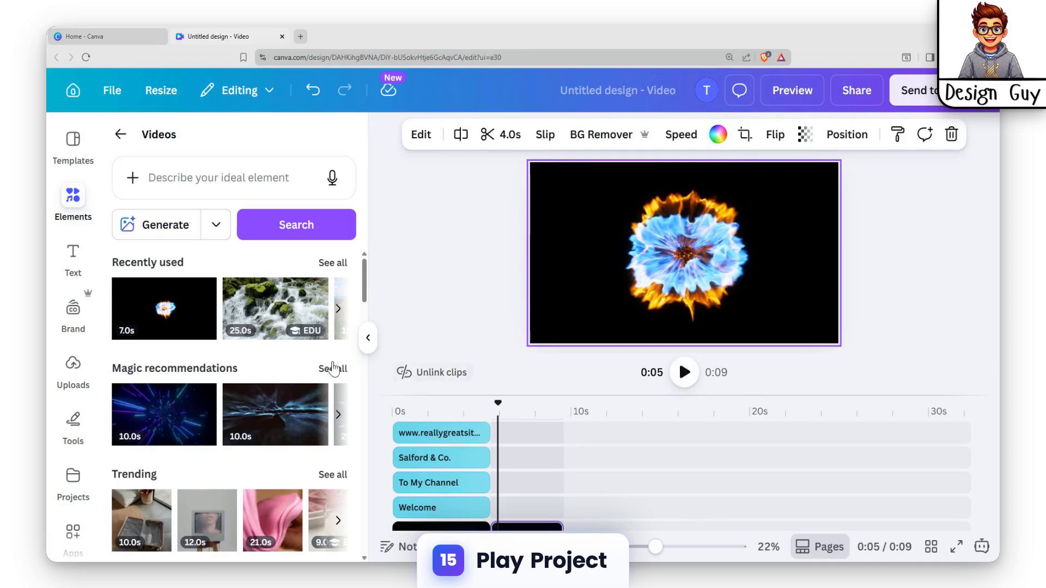
# Add a heading over the second clip and move its timeline bar to the track of the To My Channel text
pyautogui.click(73, 255)
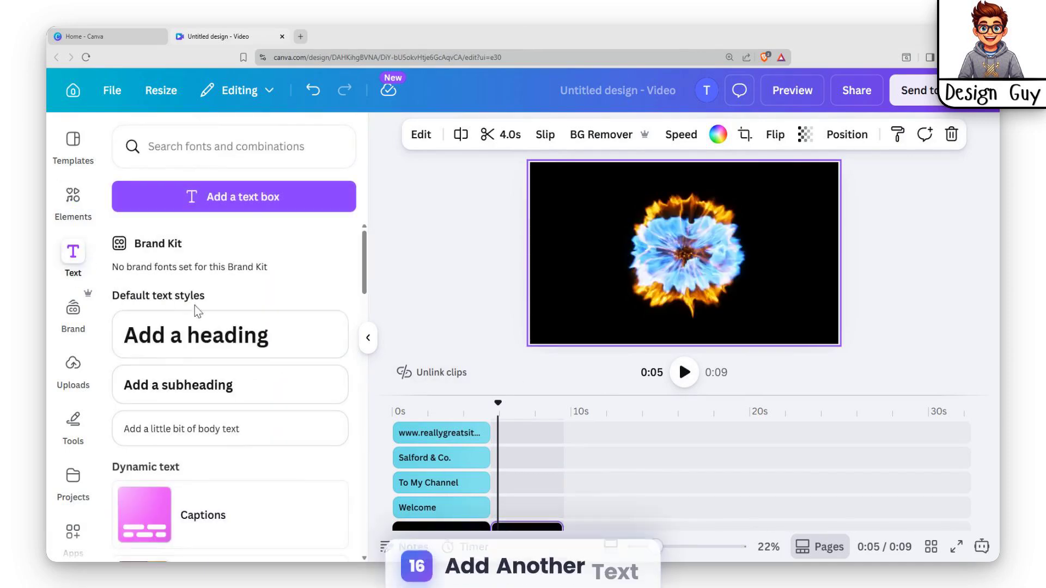
pyautogui.click(212, 339)
pyautogui.moveTo(533, 434); pyautogui.dragTo(531, 484)
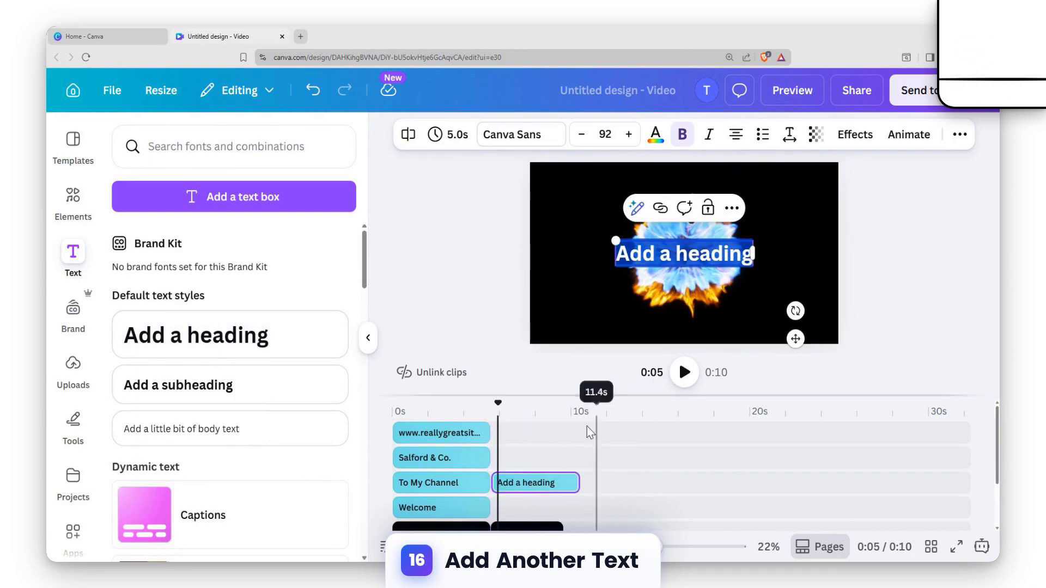
# Position the playhead within the second clip and replace the heading's placeholder text with CANVA PRESENTATION
pyautogui.moveTo(543, 483); pyautogui.dragTo(533, 496)
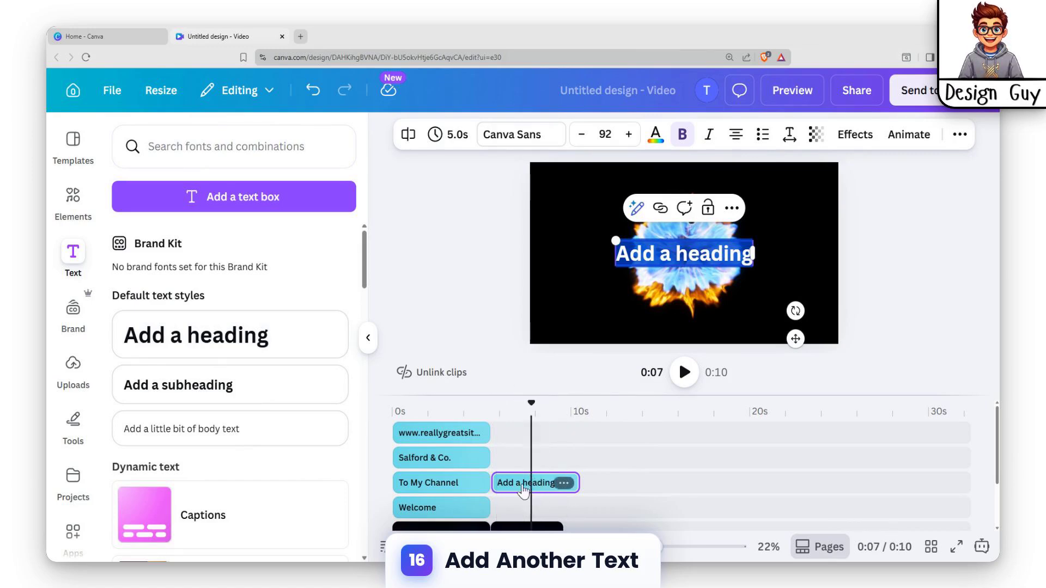
pyautogui.click(688, 251)
pyautogui.write('A')
pyautogui.hotkey('ctrl', 'a')
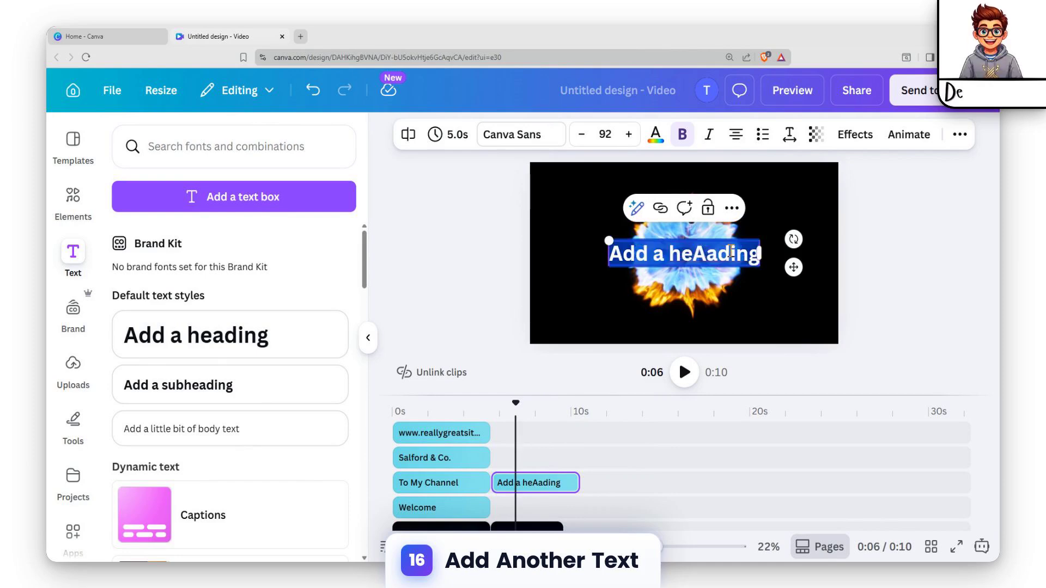
pyautogui.write('Ca')
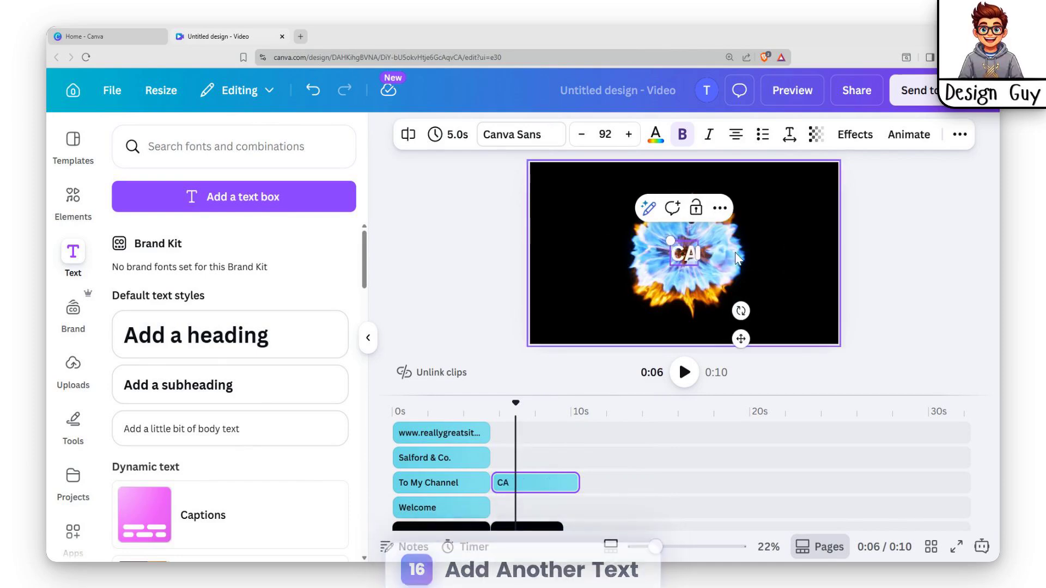
pyautogui.press('BackSpace')
pyautogui.write('ANVA')
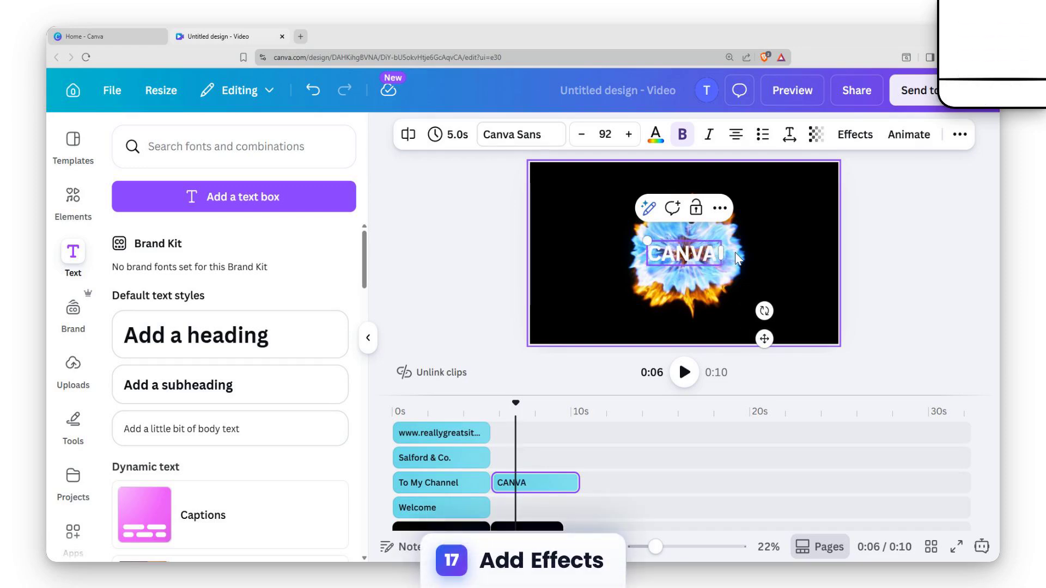
pyautogui.write(' PRES')
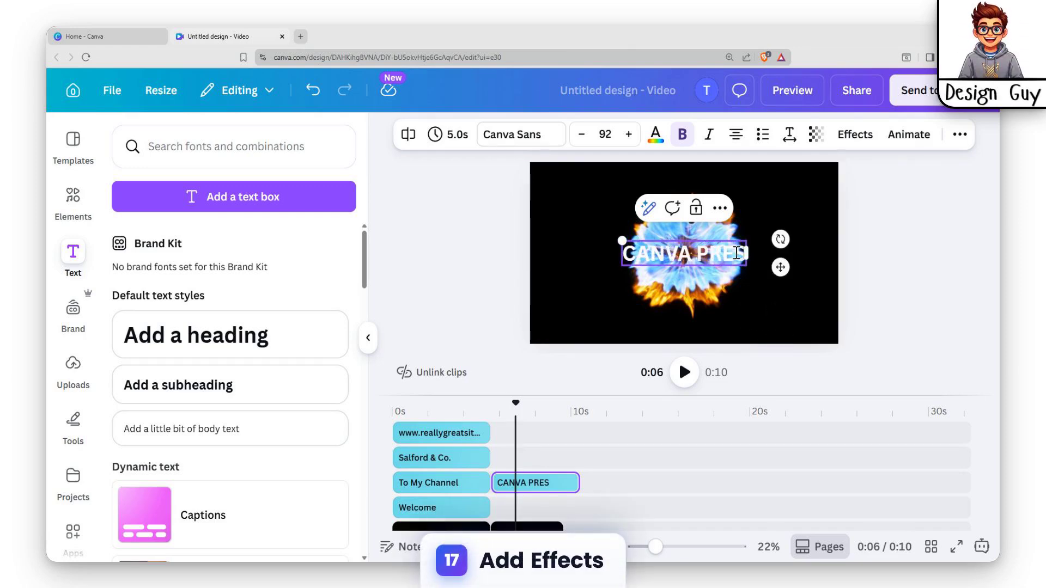
pyautogui.write('ENTATION')
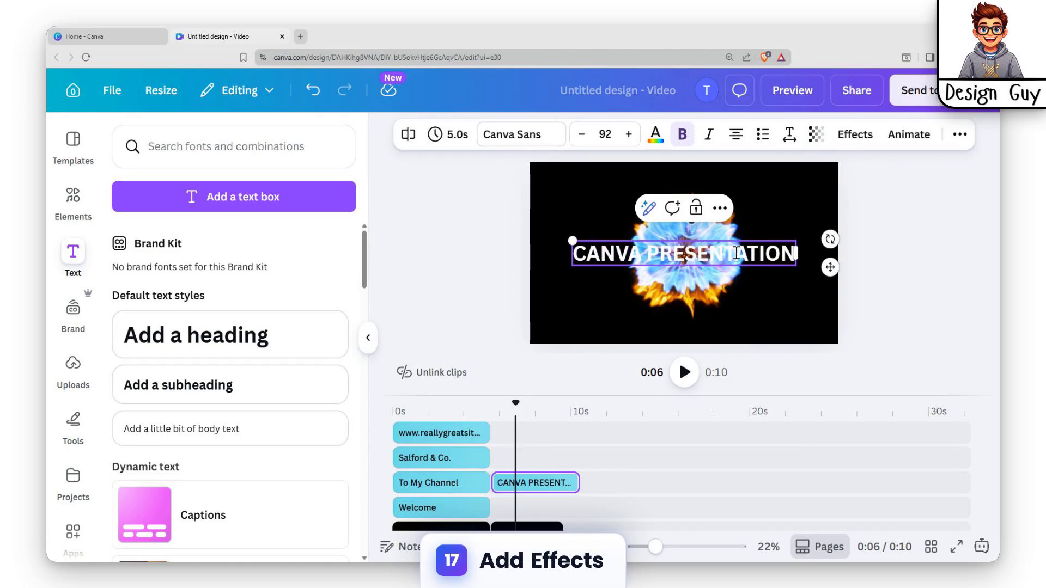
pyautogui.click(773, 316)
# Try the Outline effect on the CANVA PRESENTATION text with a thickness of 109
pyautogui.click(709, 253)
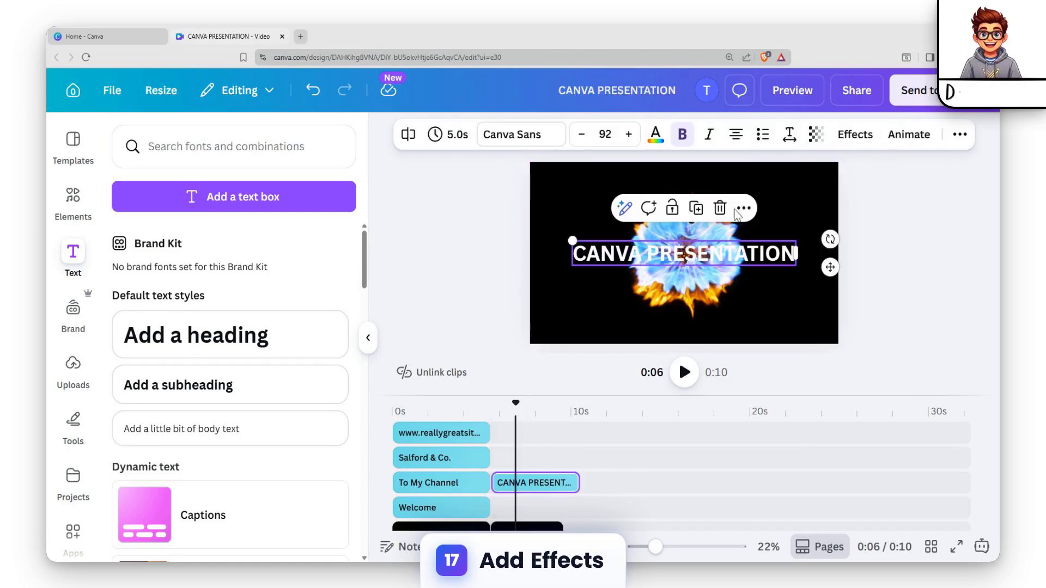
pyautogui.click(855, 134)
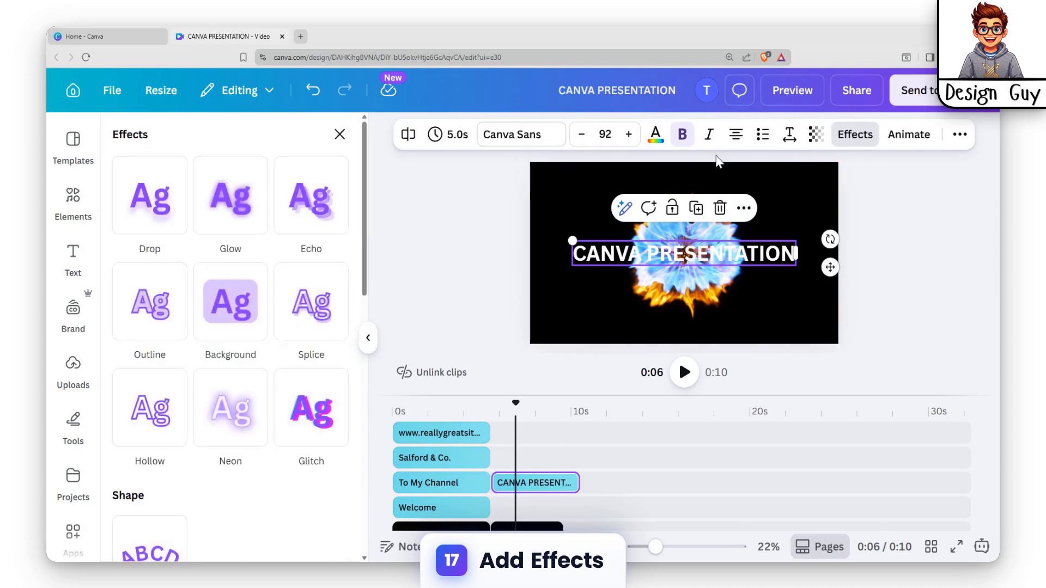
pyautogui.click(160, 308)
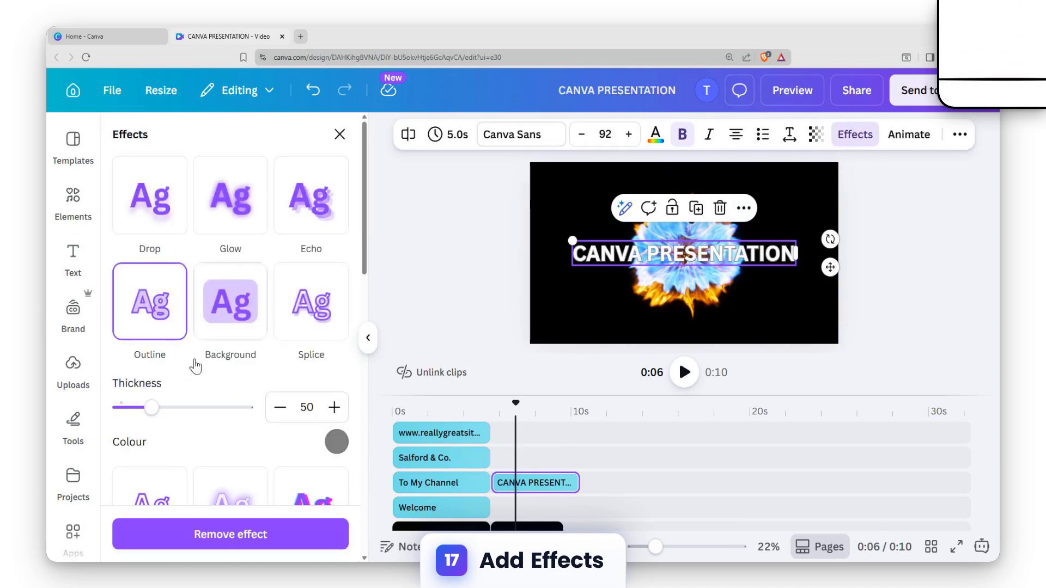
pyautogui.moveTo(169, 409); pyautogui.dragTo(195, 425)
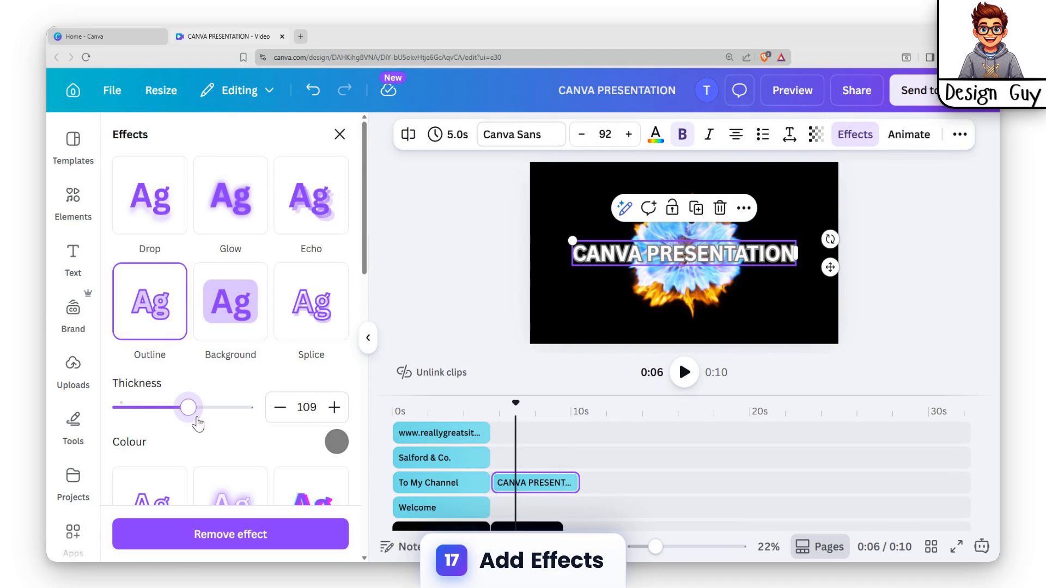
pyautogui.scroll(-5, 276, 420)
pyautogui.scroll(5, 175, 171)
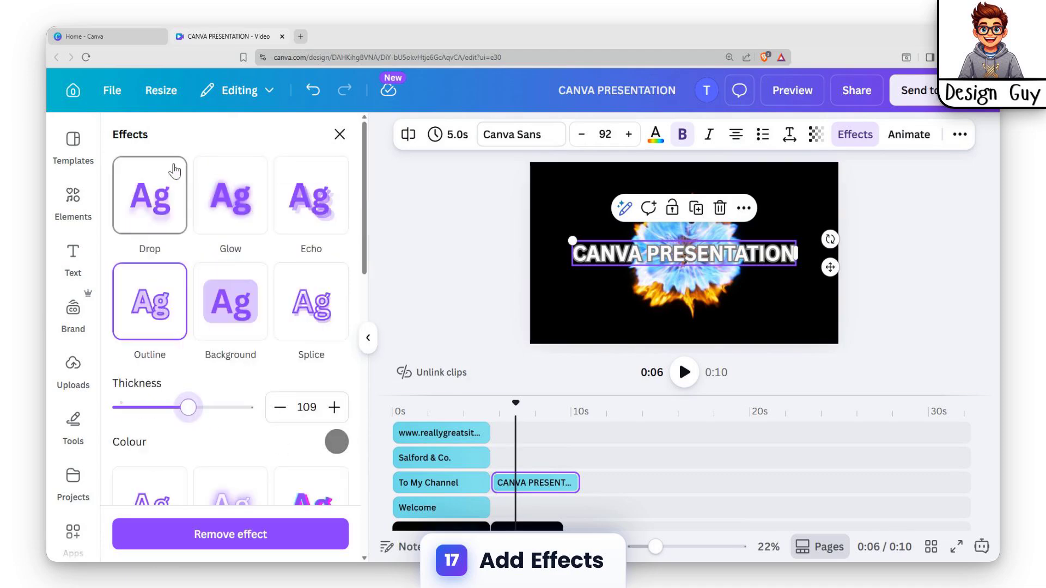
# Apply the Glow effect to the CANVA PRESENTATION text and increase its intensity
pyautogui.click(242, 205)
pyautogui.moveTo(169, 303)
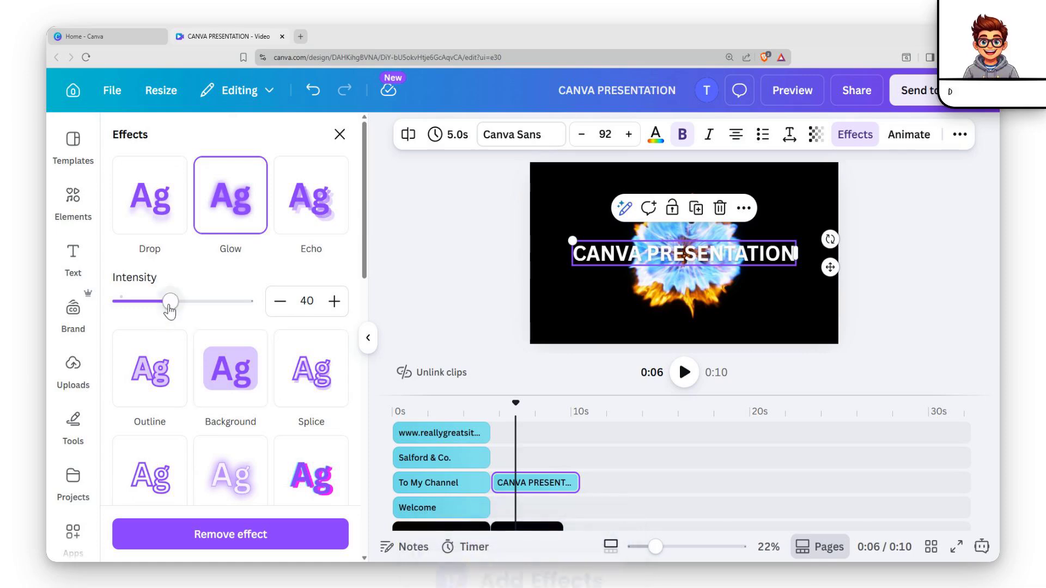
pyautogui.moveTo(171, 302); pyautogui.dragTo(275, 292)
# Apply the Curve shape to the CANVA PRESENTATION text with a curve value of -17
pyautogui.scroll(-2, 241, 317)
pyautogui.scroll(-4, 290, 381)
pyautogui.scroll(2, 290, 381)
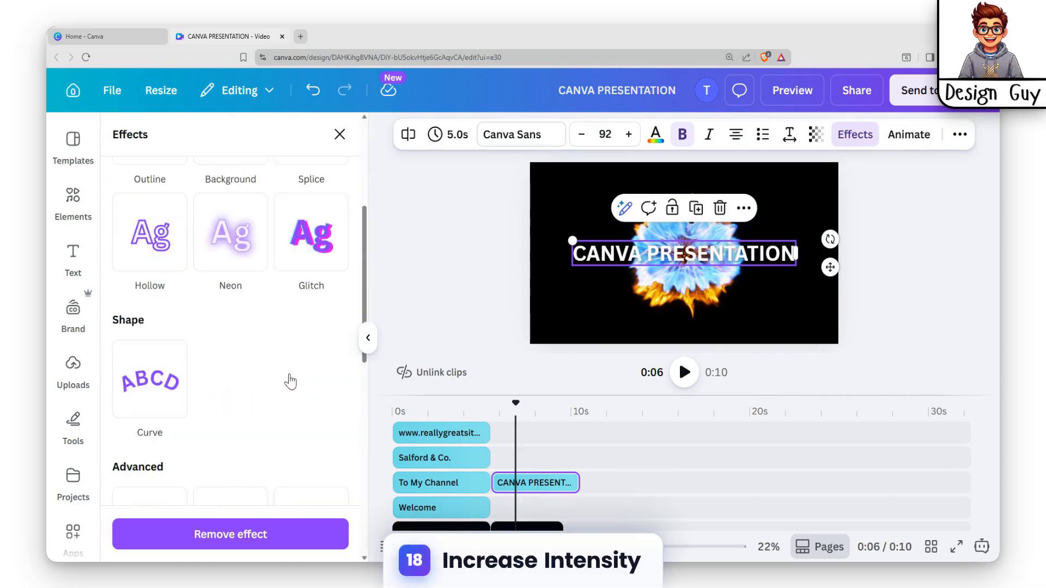
pyautogui.click(168, 385)
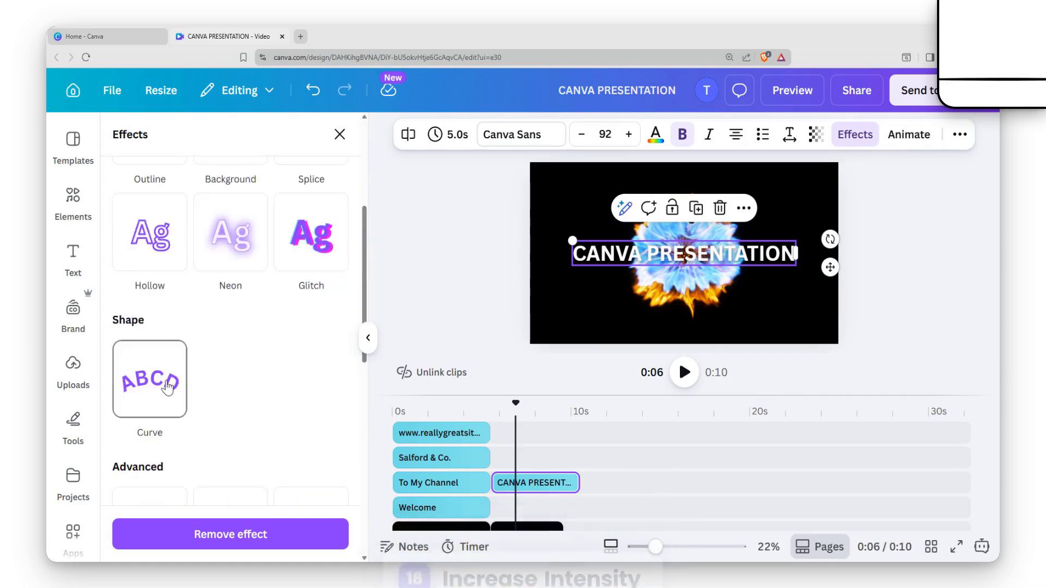
pyautogui.moveTo(204, 485); pyautogui.dragTo(172, 487)
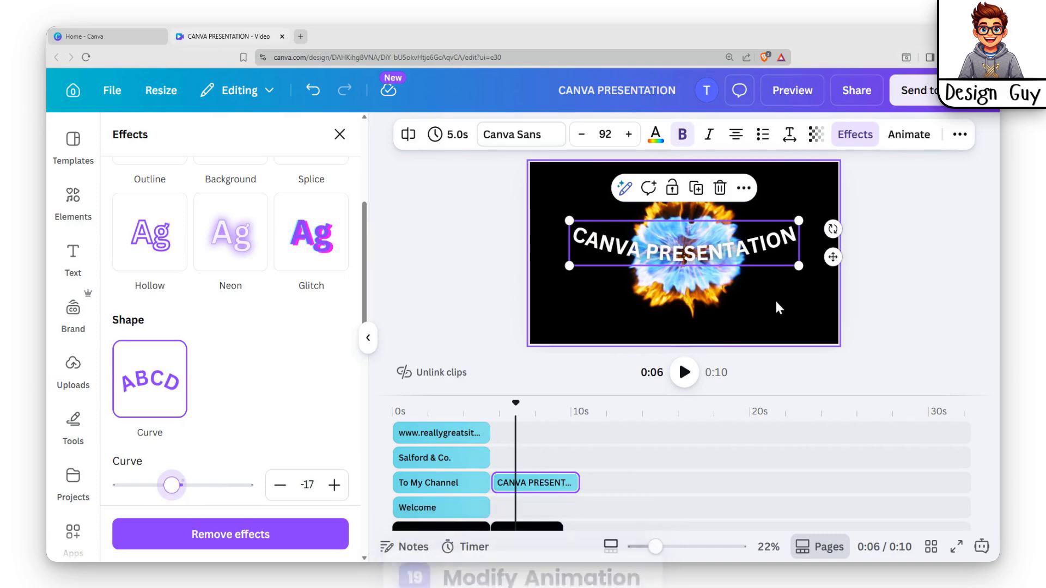
# Preview the available text animations and add the Flicker and Pulse add-on effects to the CANVA PRESENTATION text
pyautogui.click(907, 137)
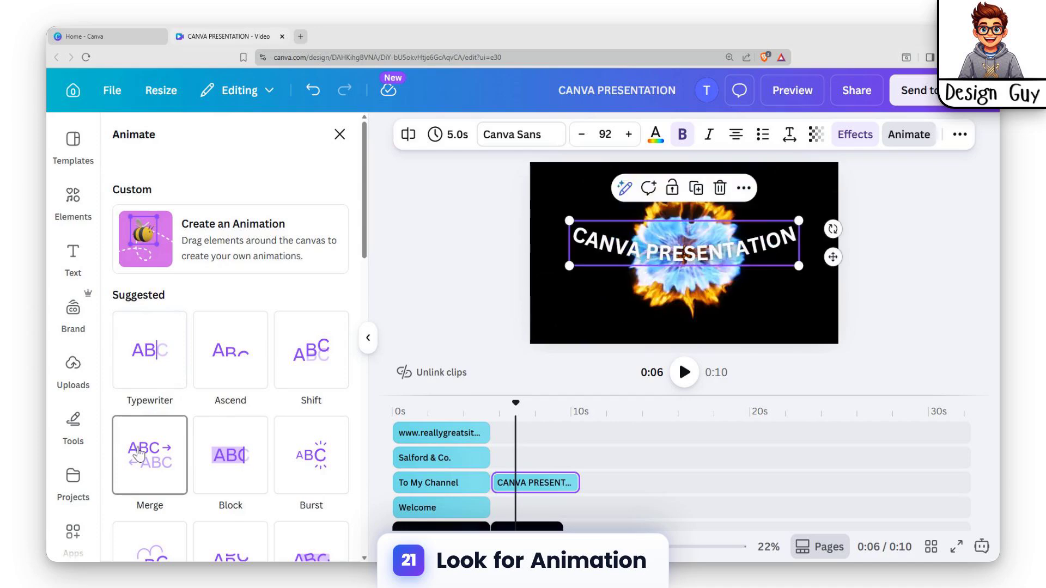
pyautogui.scroll(-2, 330, 467)
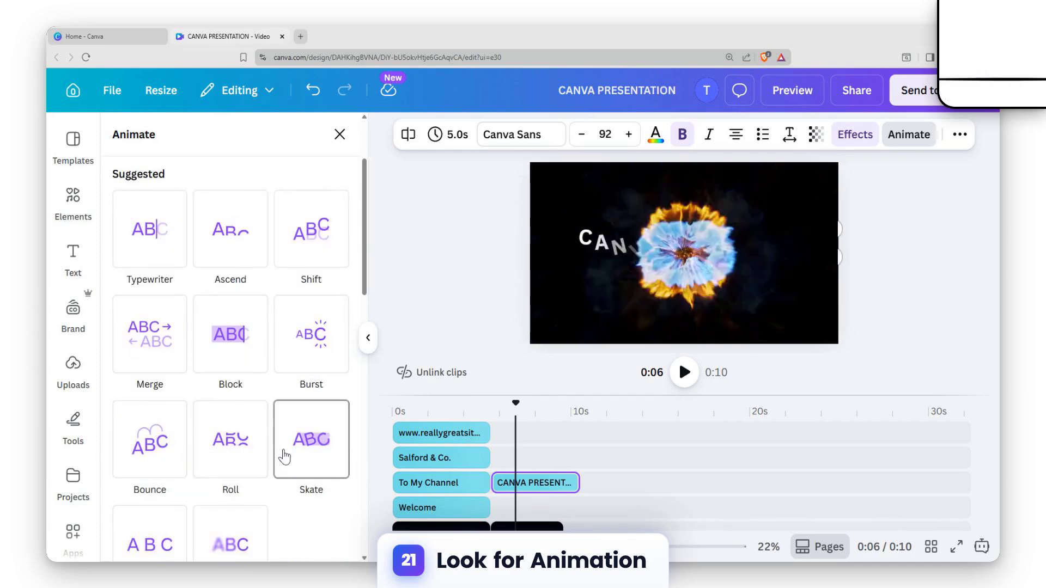
pyautogui.scroll(-2, 165, 432)
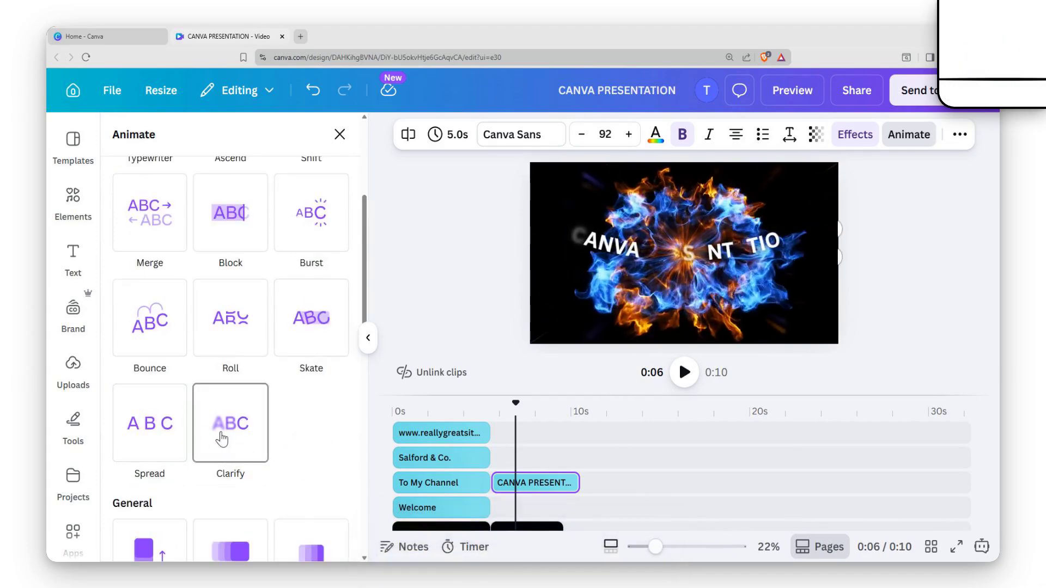
pyautogui.scroll(-2, 224, 436)
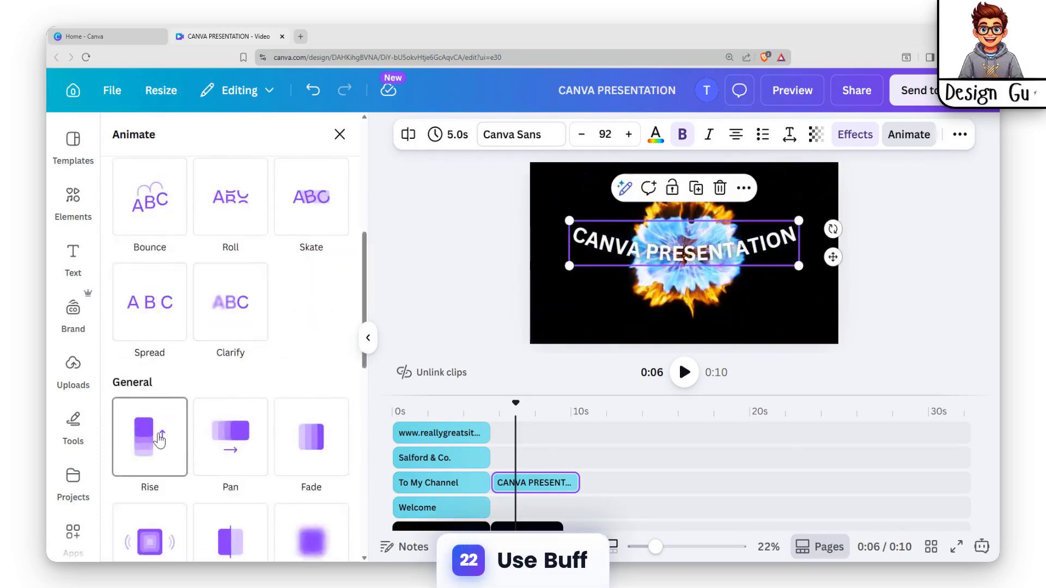
pyautogui.scroll(-4, 313, 446)
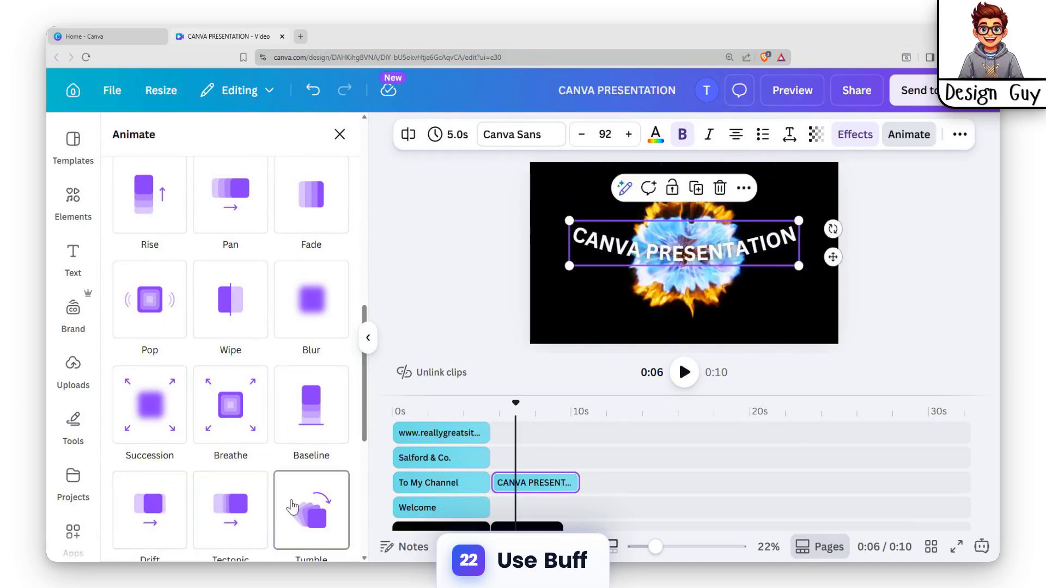
pyautogui.scroll(-2, 296, 505)
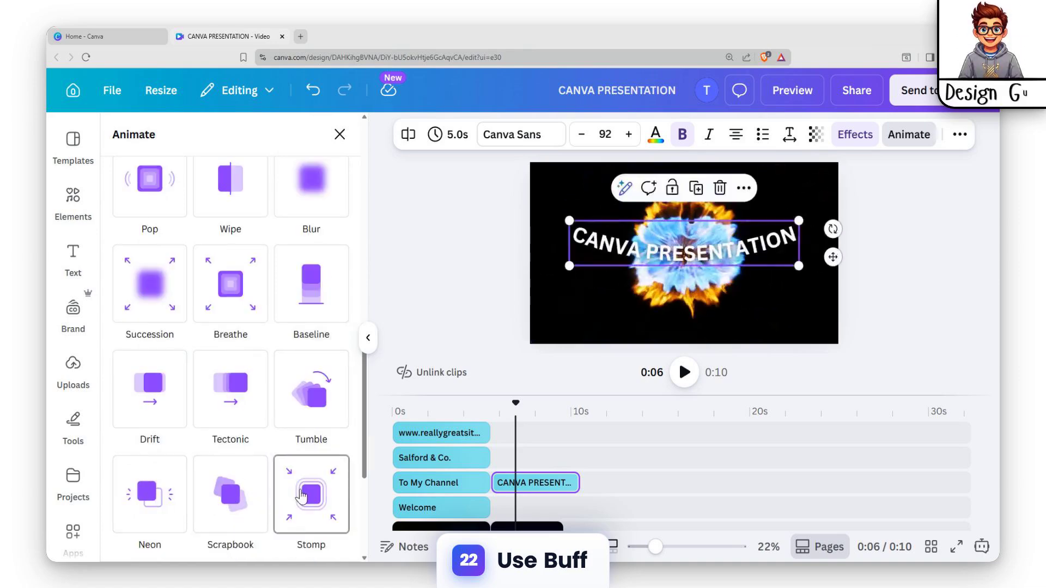
pyautogui.scroll(-2, 303, 496)
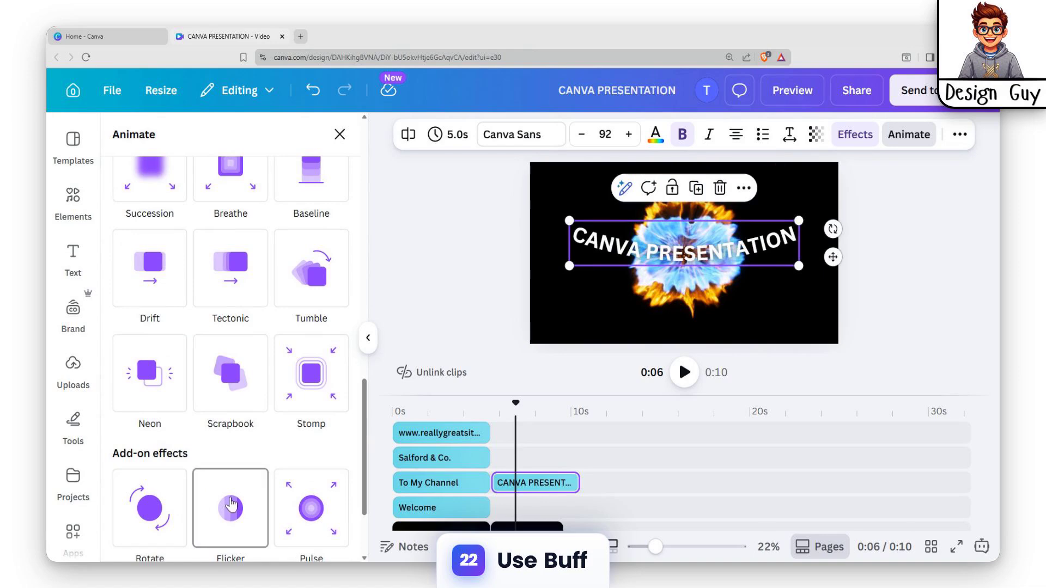
pyautogui.scroll(-2, 232, 505)
pyautogui.click(247, 409)
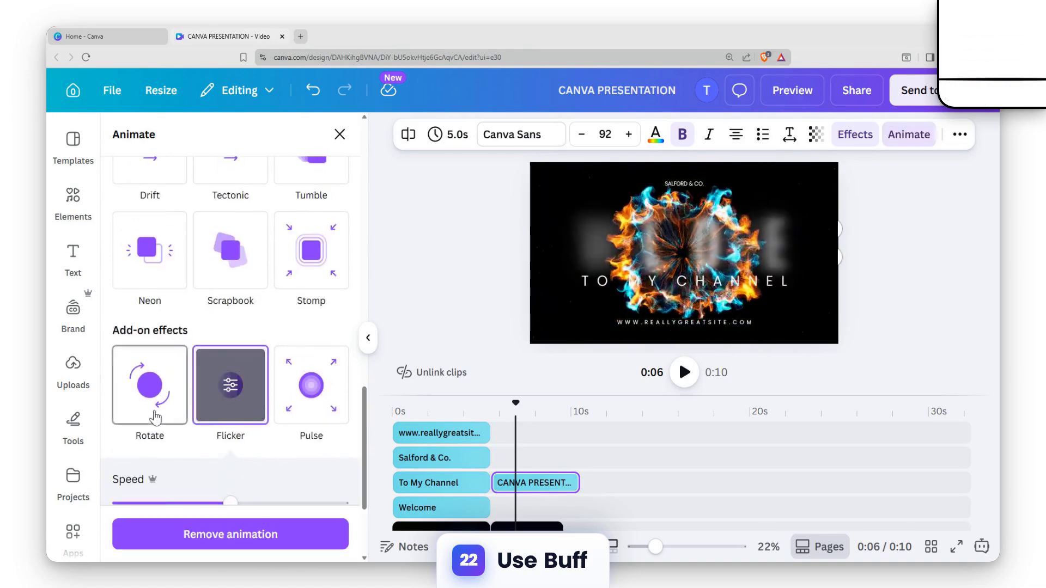
pyautogui.click(302, 388)
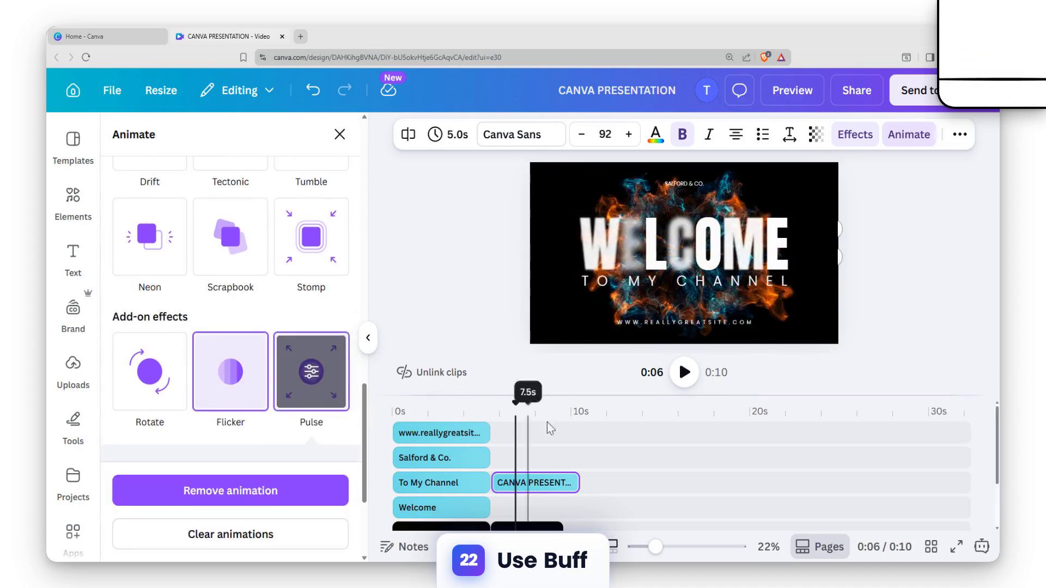
# Try the Merge animation on the CANVA PRESENTATION text
pyautogui.scroll(5, 273, 361)
pyautogui.scroll(10, 229, 327)
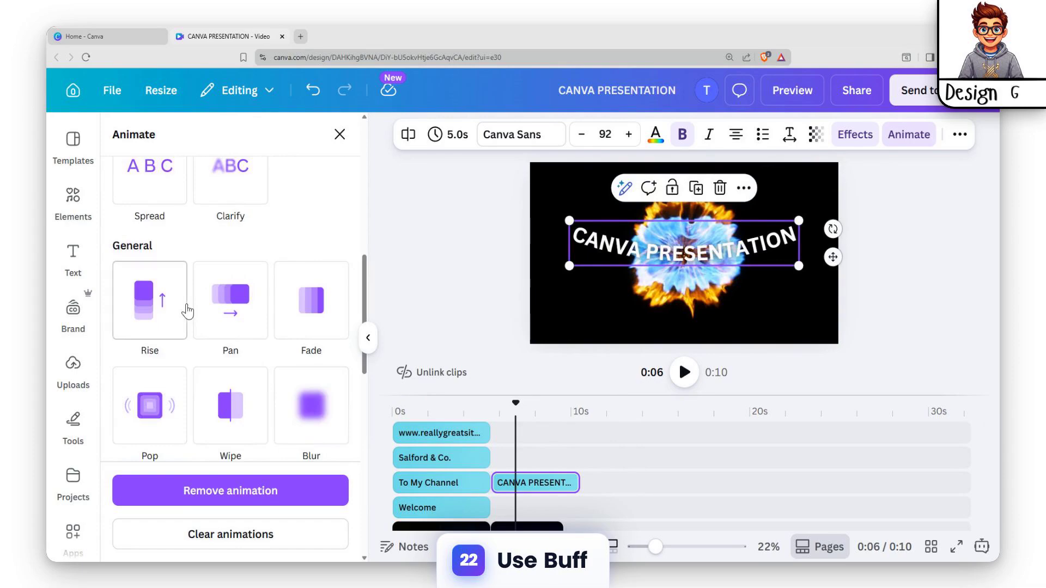
pyautogui.scroll(-4, 189, 307)
pyautogui.click(166, 218)
pyautogui.scroll(2, 197, 231)
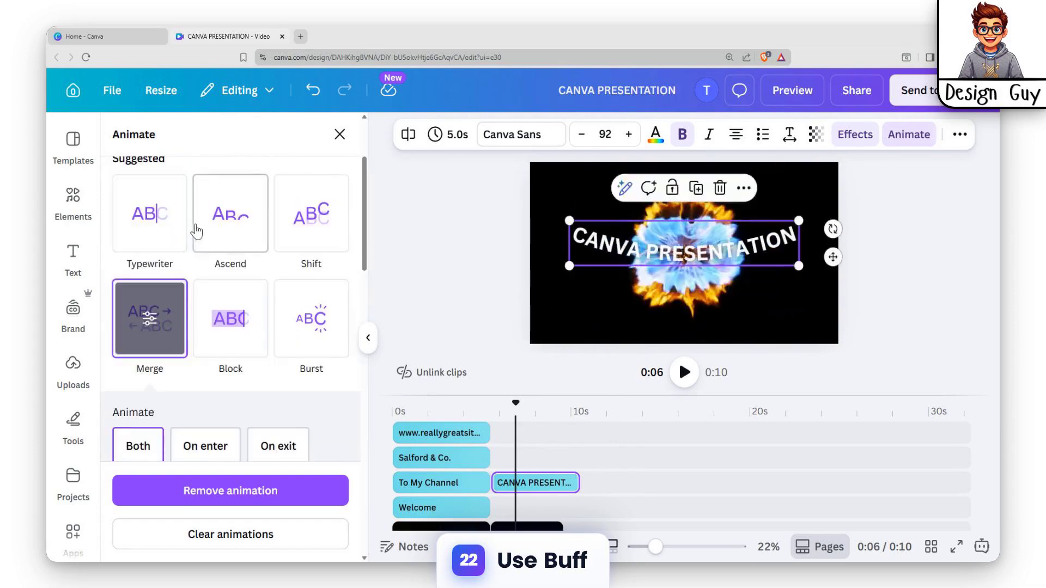
pyautogui.scroll(3, 188, 276)
# Apply the Pop animation to the CANVA PRESENTATION text and lower its speed to the minimum
pyautogui.scroll(-12, 174, 305)
pyautogui.click(153, 340)
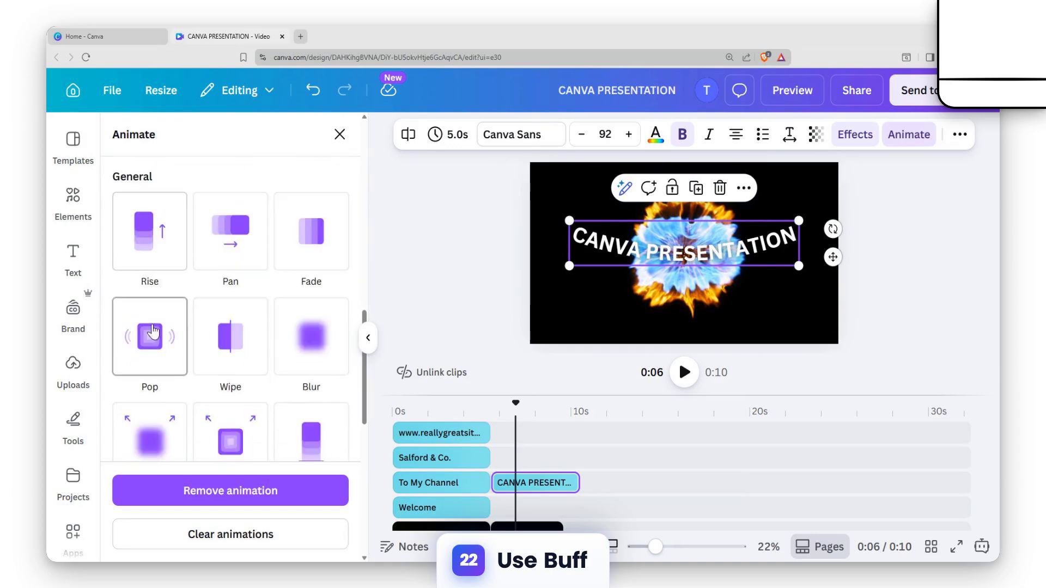
pyautogui.click(163, 344)
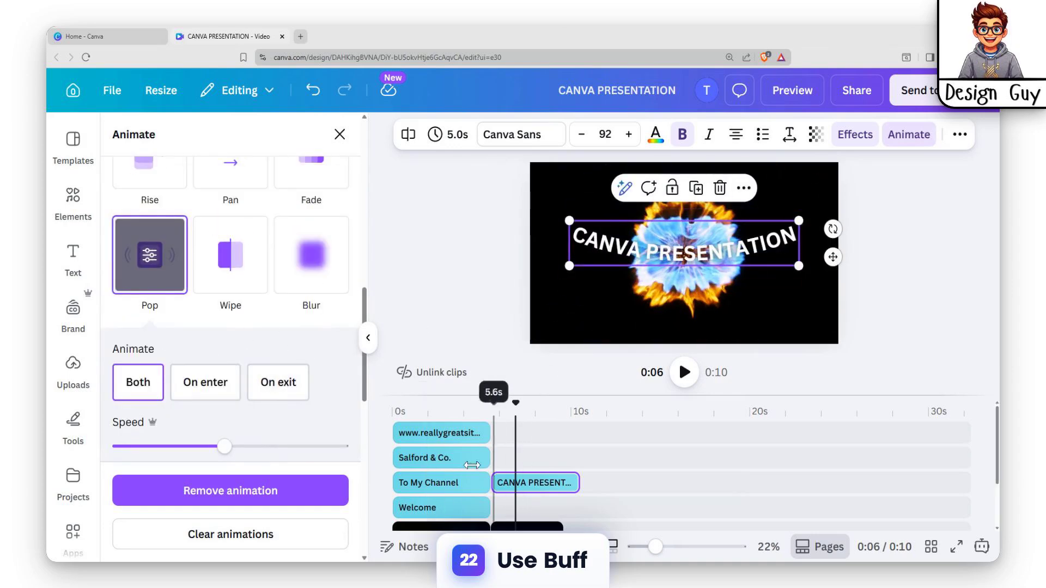
pyautogui.moveTo(131, 447); pyautogui.dragTo(121, 447)
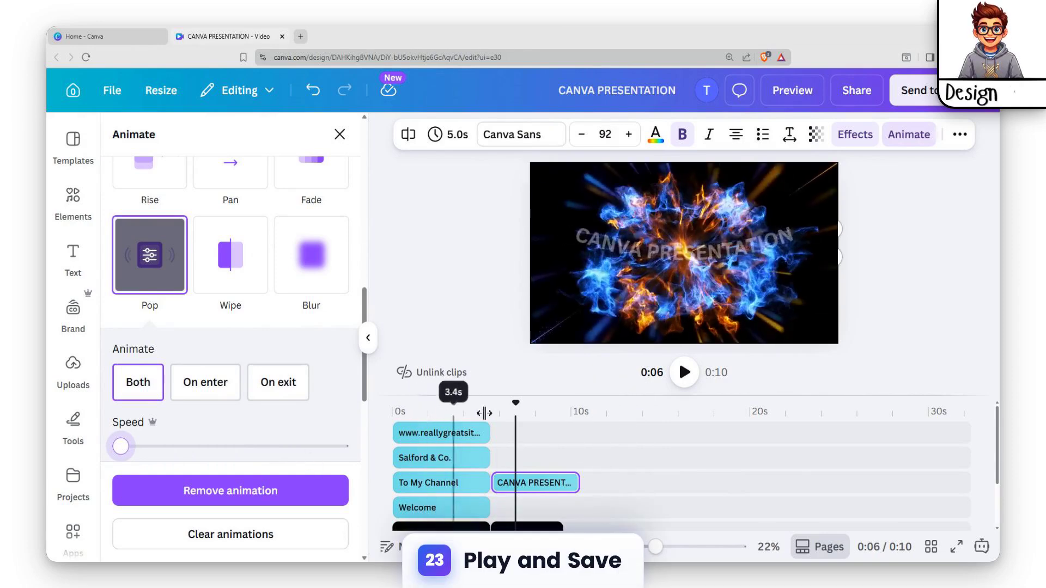
# Play the project from about 0:01 and shorten the CANVA PRESENTATION text's timeline duration to 4.0 s
pyautogui.moveTo(495, 407); pyautogui.dragTo(419, 409)
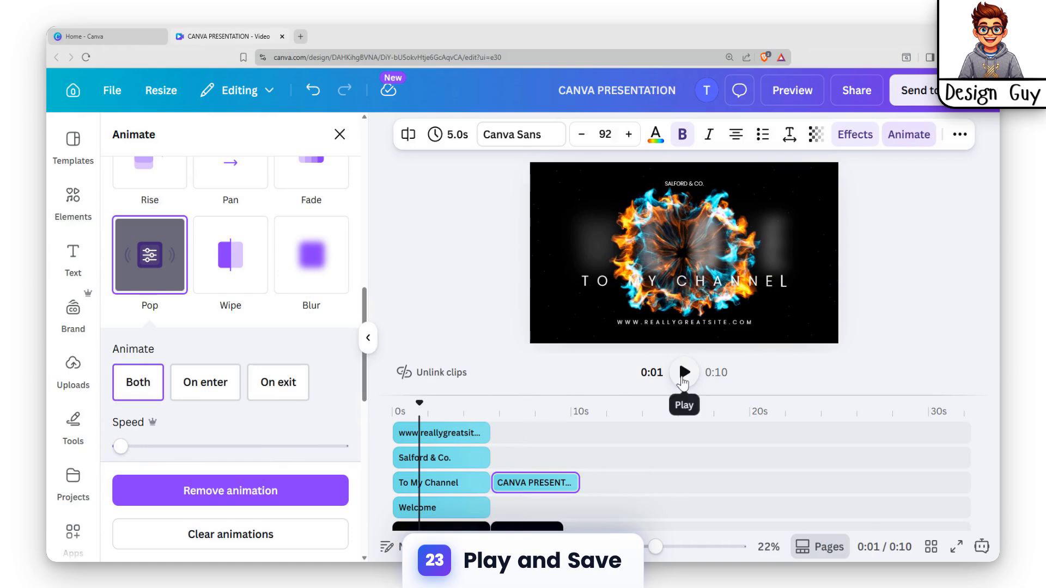
pyautogui.click(684, 382)
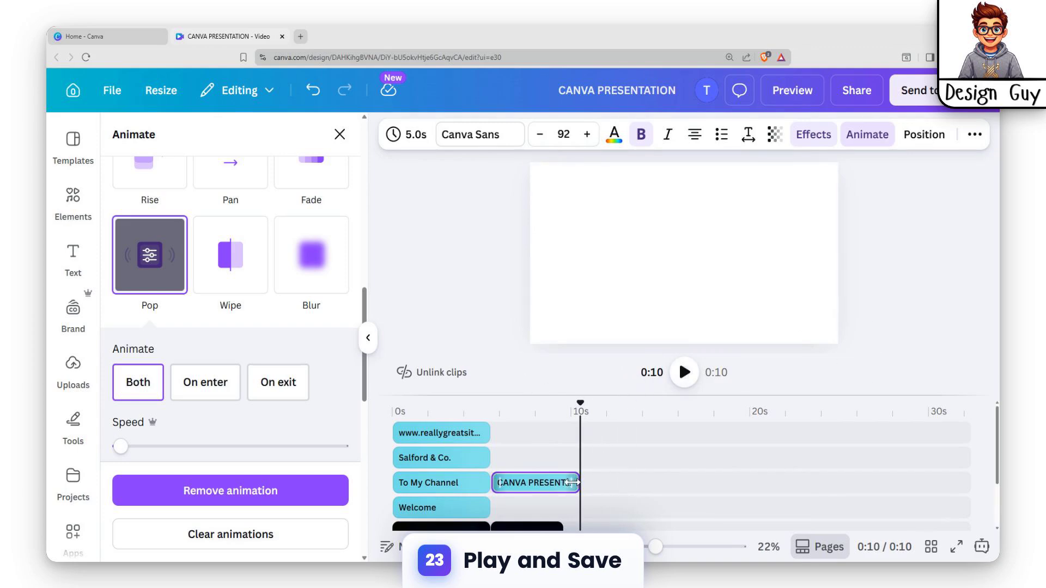
pyautogui.moveTo(570, 483); pyautogui.dragTo(554, 482)
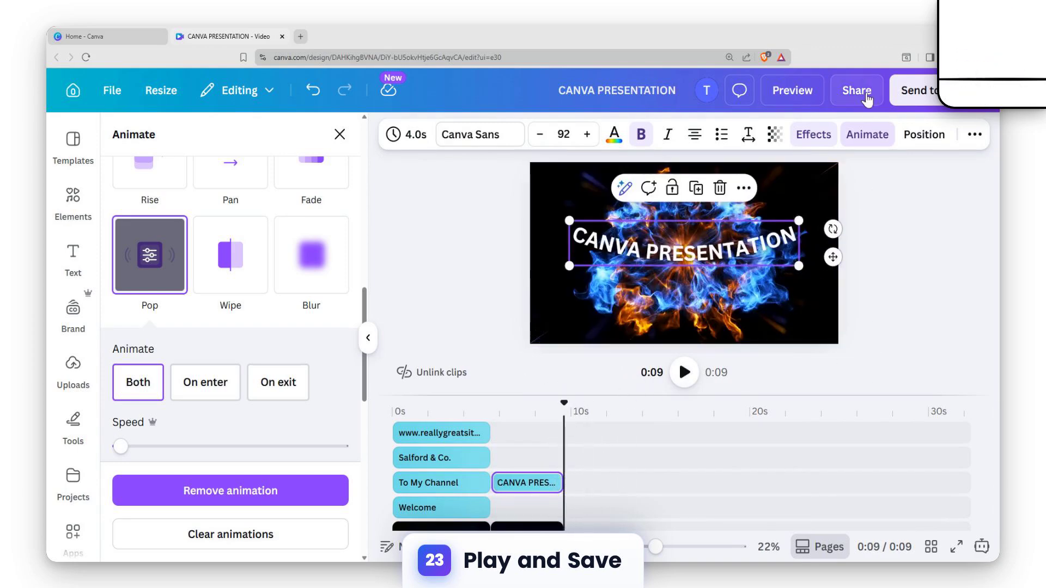
# Download the finished video as MP4 Video in 4K (UHD) quality
pyautogui.click(856, 91)
pyautogui.click(728, 457)
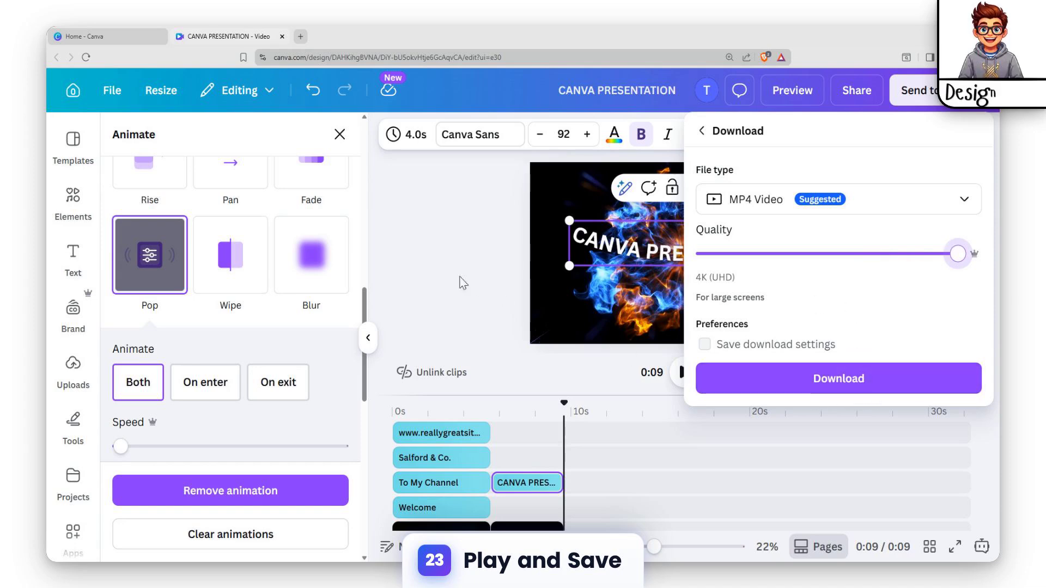
pyautogui.click(810, 392)
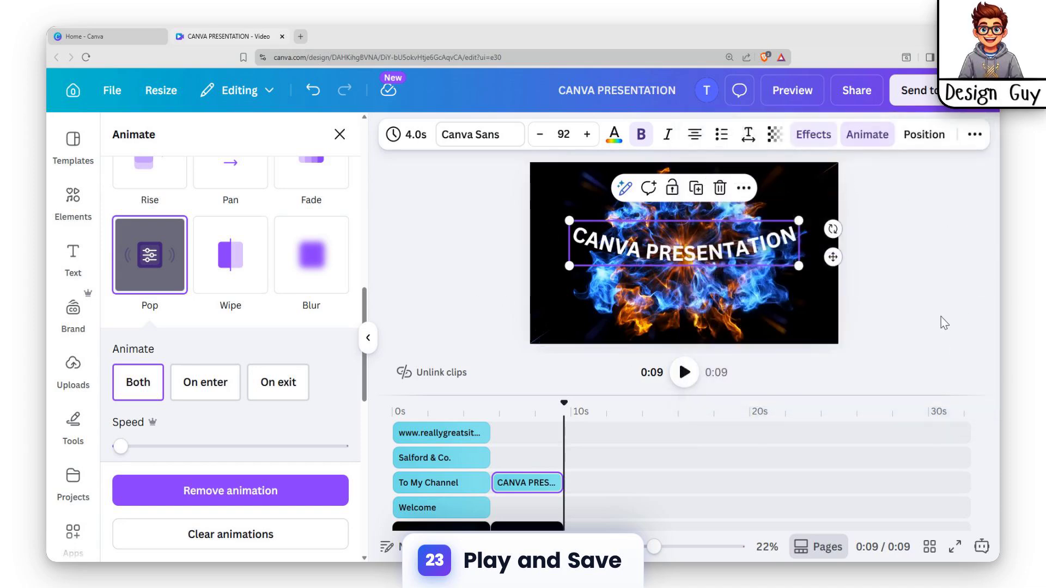